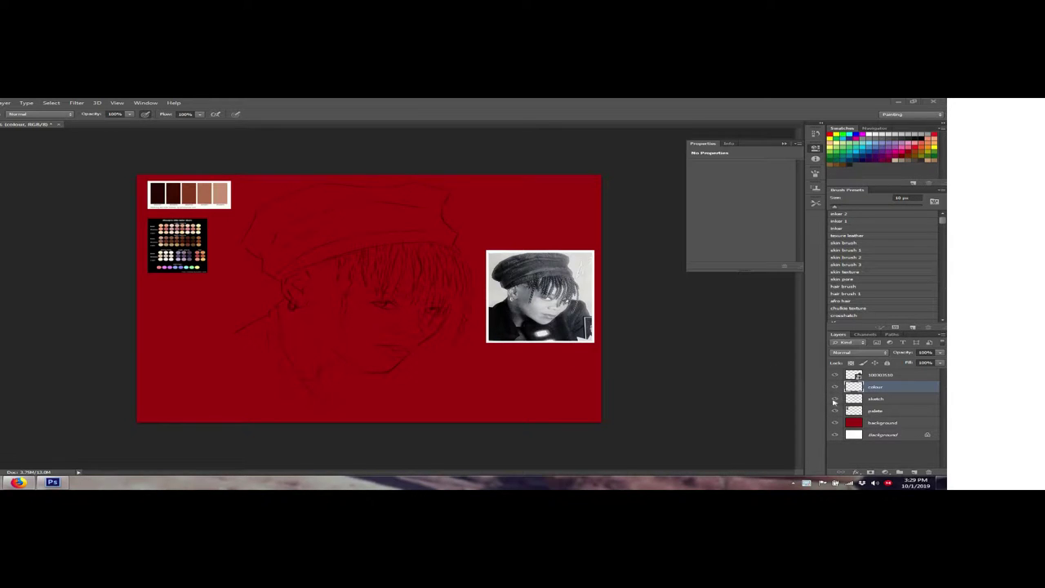
Hide the sketch lines and colour palettes, then show them again
{"action": "left_click", "coordinate": [834, 400]}
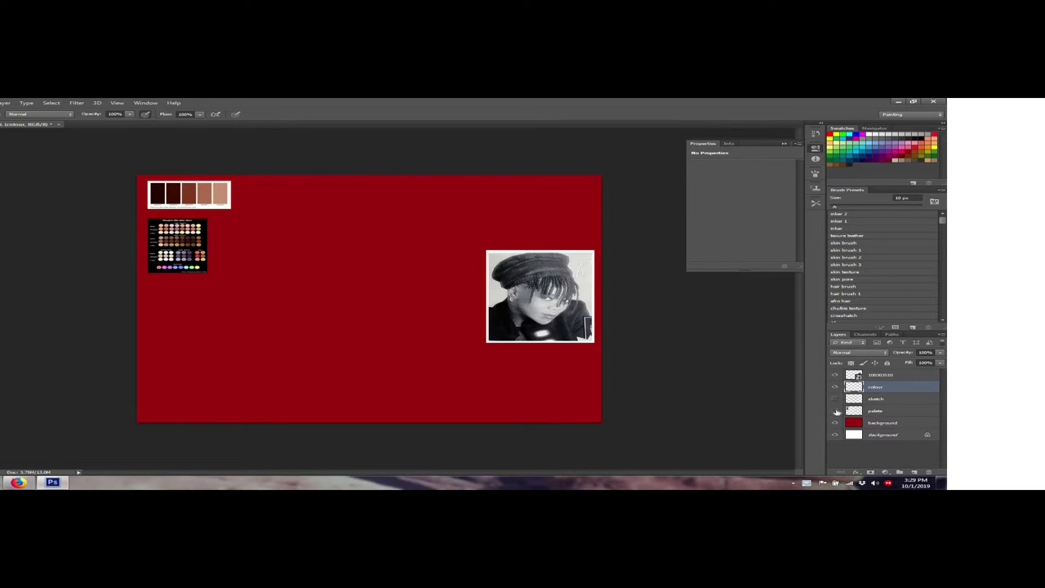
{"action": "left_click", "coordinate": [836, 412]}
{"action": "left_click", "coordinate": [836, 413]}
{"action": "left_click", "coordinate": [836, 400]}
Select the skin brush 3 preset at 80 px, zoom in, and sample the darkest palette tone
{"action": "left_click", "coordinate": [846, 266]}
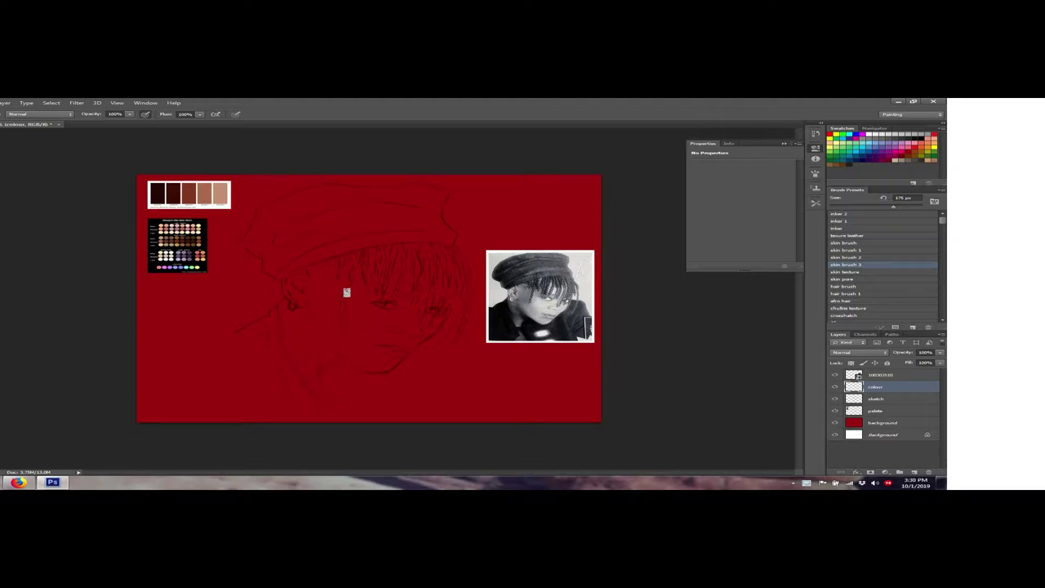
{"action": "key", "text": "bracketleft"}
{"action": "key", "text": "bracketleft"}
{"action": "key", "text": "bracketleft"}
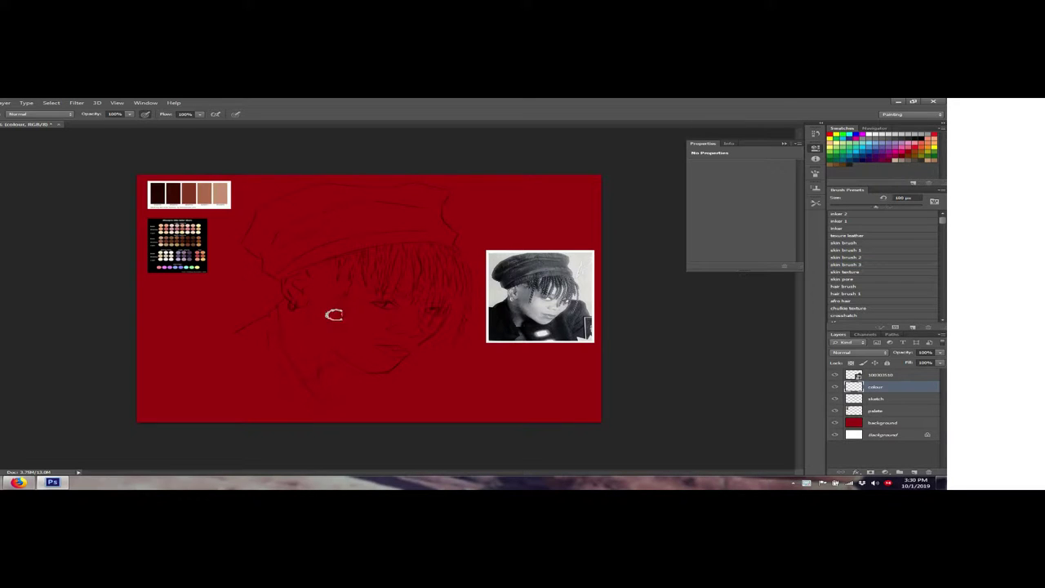
{"action": "key", "text": "ctrl+plus"}
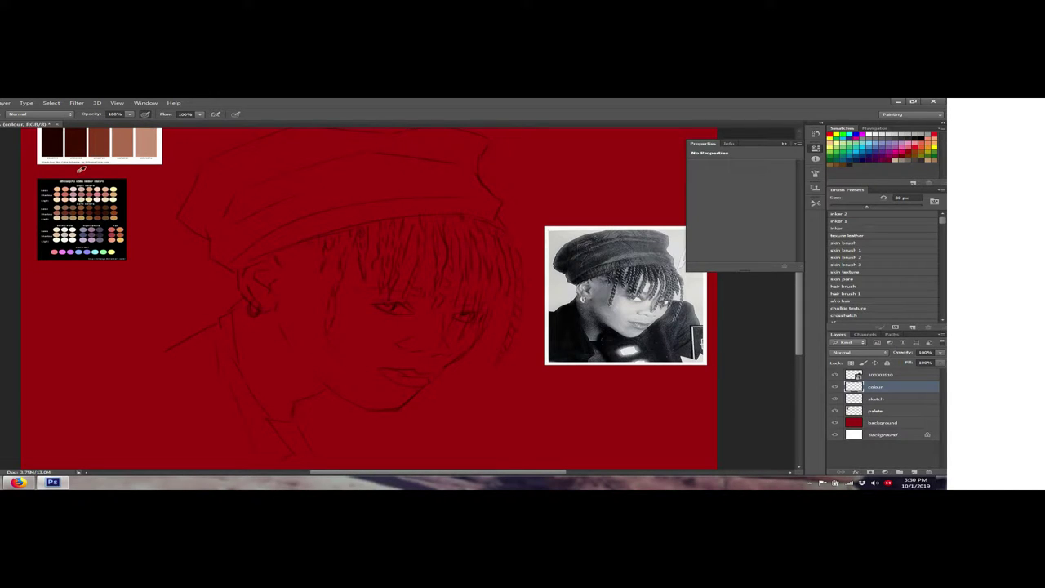
{"action": "key", "text": "i"}
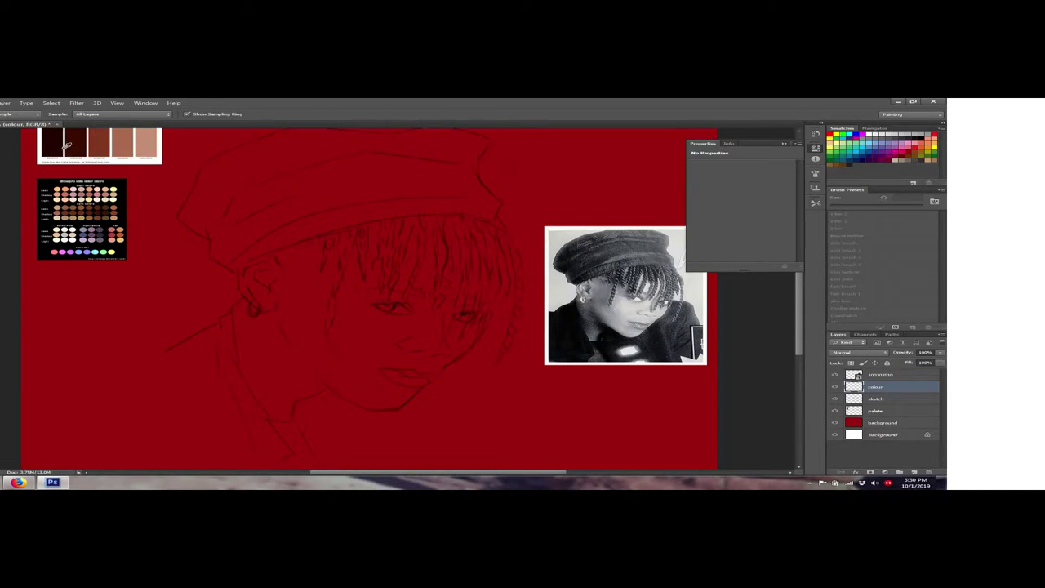
{"action": "left_click", "coordinate": [59, 145]}
{"action": "key", "text": "b"}
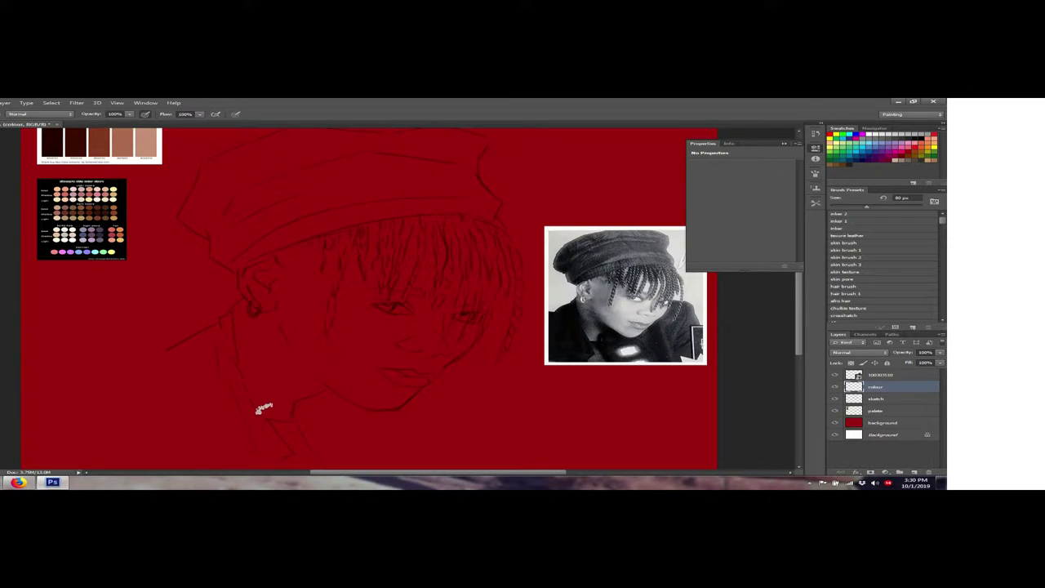
Paint dark red shading over the neck, up the face and along the hairline
{"action": "mouse_move", "coordinate": [245, 373]}
{"action": "left_mouse_down"}
{"action": "mouse_move", "coordinate": [273, 414]}
{"action": "mouse_move", "coordinate": [271, 398]}
{"action": "mouse_move", "coordinate": [303, 373]}
{"action": "mouse_move", "coordinate": [280, 319]}
{"action": "mouse_move", "coordinate": [252, 303]}
{"action": "mouse_move", "coordinate": [236, 325]}
{"action": "mouse_move", "coordinate": [252, 289]}
{"action": "mouse_move", "coordinate": [234, 329]}
{"action": "mouse_move", "coordinate": [299, 347]}
{"action": "left_mouse_up"}
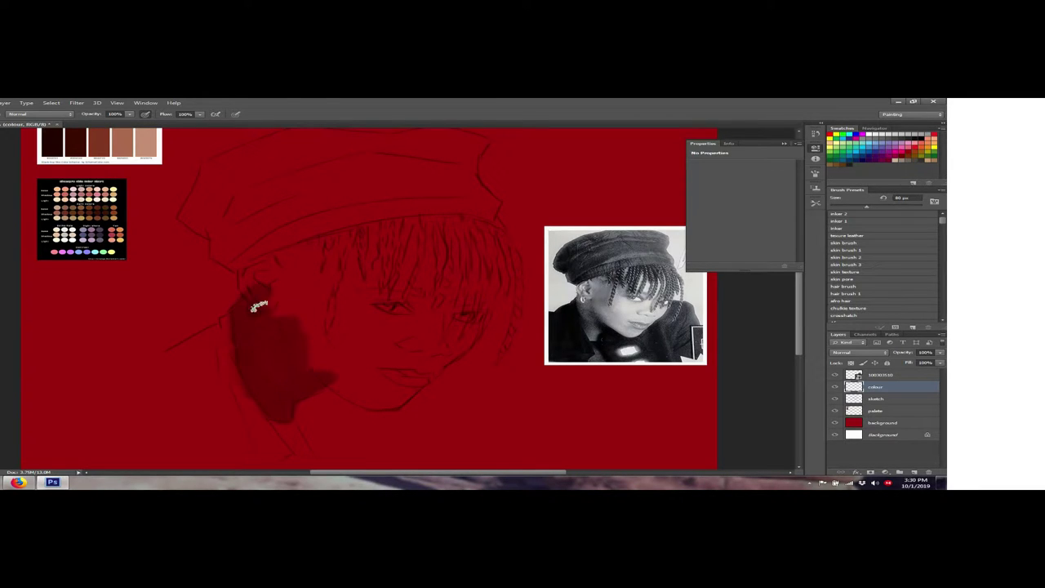
{"action": "mouse_move", "coordinate": [252, 273]}
{"action": "left_mouse_down"}
{"action": "mouse_move", "coordinate": [243, 266]}
{"action": "mouse_move", "coordinate": [271, 250]}
{"action": "mouse_move", "coordinate": [320, 248]}
{"action": "left_mouse_up"}
{"action": "mouse_move", "coordinate": [409, 219]}
{"action": "left_mouse_down"}
{"action": "mouse_move", "coordinate": [465, 233]}
{"action": "mouse_move", "coordinate": [478, 269]}
{"action": "mouse_move", "coordinate": [472, 256]}
{"action": "mouse_move", "coordinate": [416, 367]}
{"action": "mouse_move", "coordinate": [384, 403]}
{"action": "mouse_move", "coordinate": [366, 378]}
{"action": "mouse_move", "coordinate": [351, 392]}
{"action": "mouse_move", "coordinate": [460, 289]}
{"action": "mouse_move", "coordinate": [319, 268]}
{"action": "mouse_move", "coordinate": [256, 280]}
{"action": "mouse_move", "coordinate": [278, 278]}
{"action": "mouse_move", "coordinate": [240, 269]}
{"action": "mouse_move", "coordinate": [253, 297]}
{"action": "mouse_move", "coordinate": [334, 278]}
{"action": "mouse_move", "coordinate": [299, 321]}
{"action": "mouse_move", "coordinate": [367, 272]}
{"action": "mouse_move", "coordinate": [343, 365]}
{"action": "mouse_move", "coordinate": [433, 248]}
{"action": "mouse_move", "coordinate": [322, 308]}
{"action": "mouse_move", "coordinate": [261, 364]}
{"action": "mouse_move", "coordinate": [289, 387]}
{"action": "mouse_move", "coordinate": [258, 384]}
{"action": "left_mouse_up"}
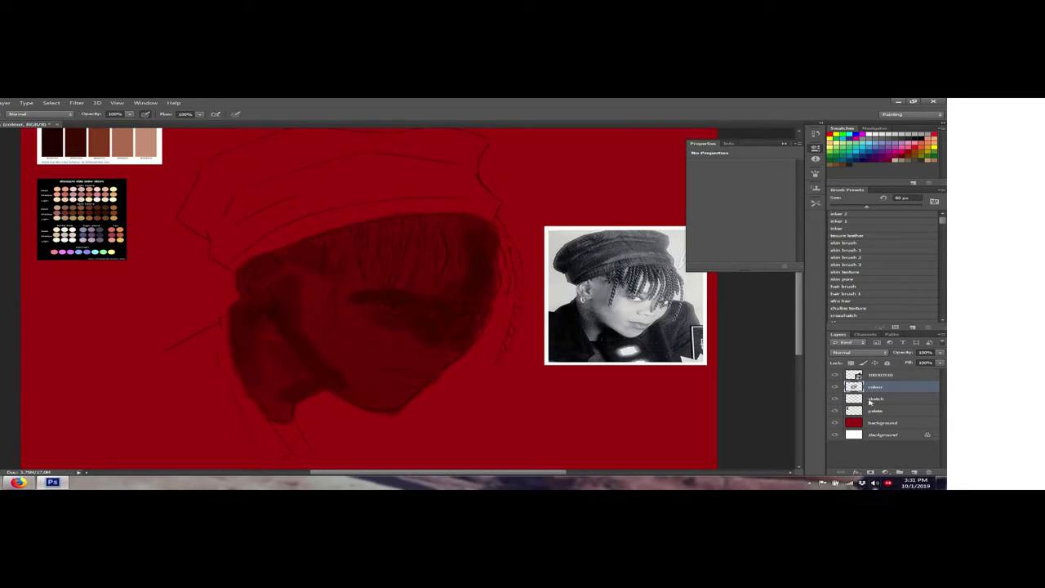
{"action": "left_click", "coordinate": [874, 482]}
{"action": "left_click_drag", "start_coordinate": [875, 404], "coordinate": [873, 414]}
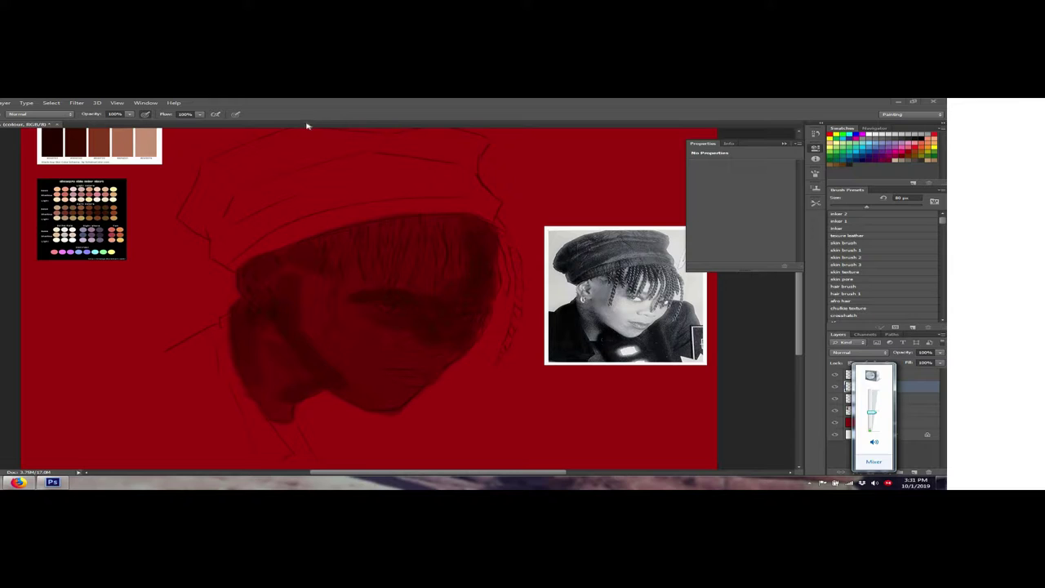
{"action": "left_click", "coordinate": [329, 247]}
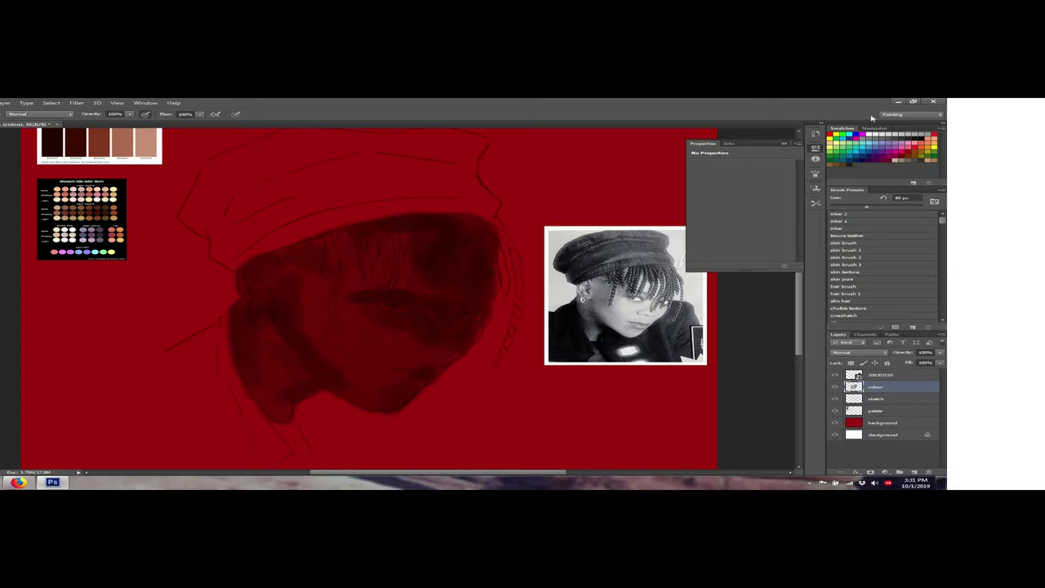
{"action": "left_click", "coordinate": [901, 102]}
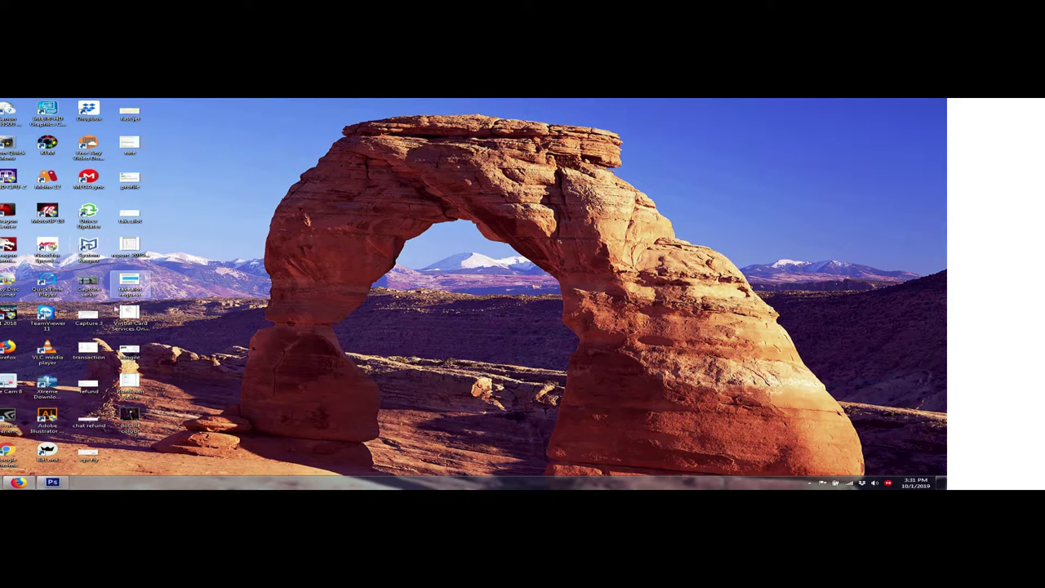
{"action": "double_click", "coordinate": [10, 382]}
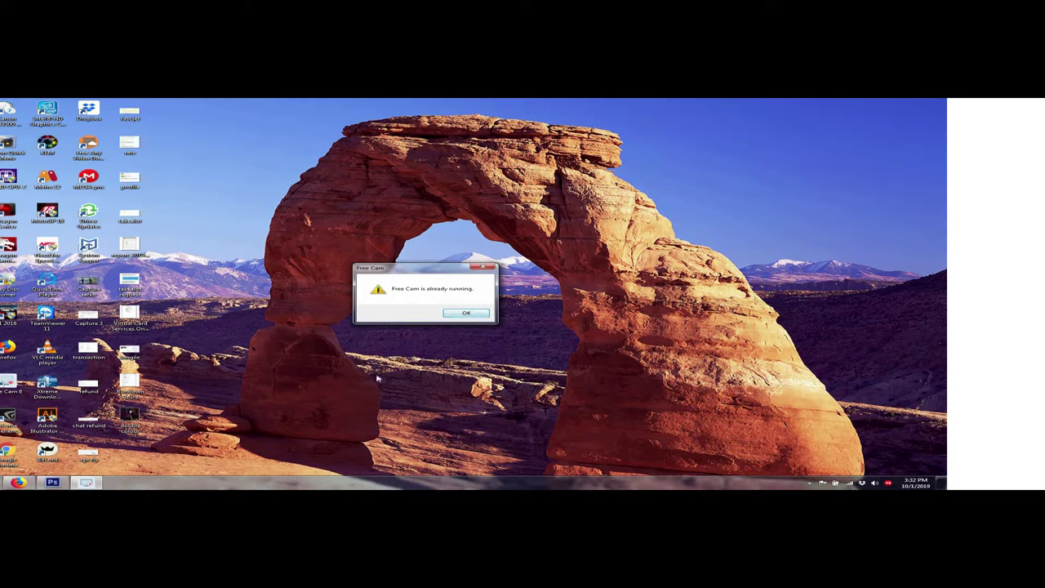
{"action": "key", "text": "Return"}
{"action": "left_click", "coordinate": [53, 482]}
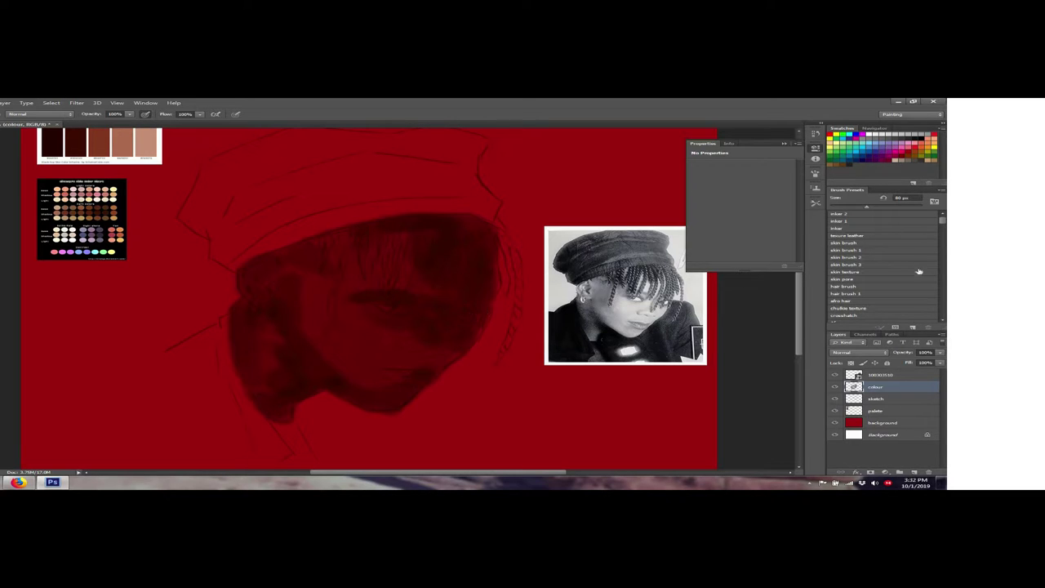
Shrink the brush to 70 px and sample a palette colour for the eye
{"action": "key", "text": "bracketleft"}
{"action": "key", "text": "i"}
{"action": "left_click", "coordinate": [73, 146]}
{"action": "key", "text": "b"}
{"action": "key", "text": "bracketright"}
Sample the dark swatch and repaint the chin shading, resizing the brush for the eye area
{"action": "key", "text": "i"}
{"action": "left_click", "coordinate": [62, 148]}
{"action": "key", "text": "b"}
{"action": "left_click_drag", "start_coordinate": [314, 391], "coordinate": [313, 390]}
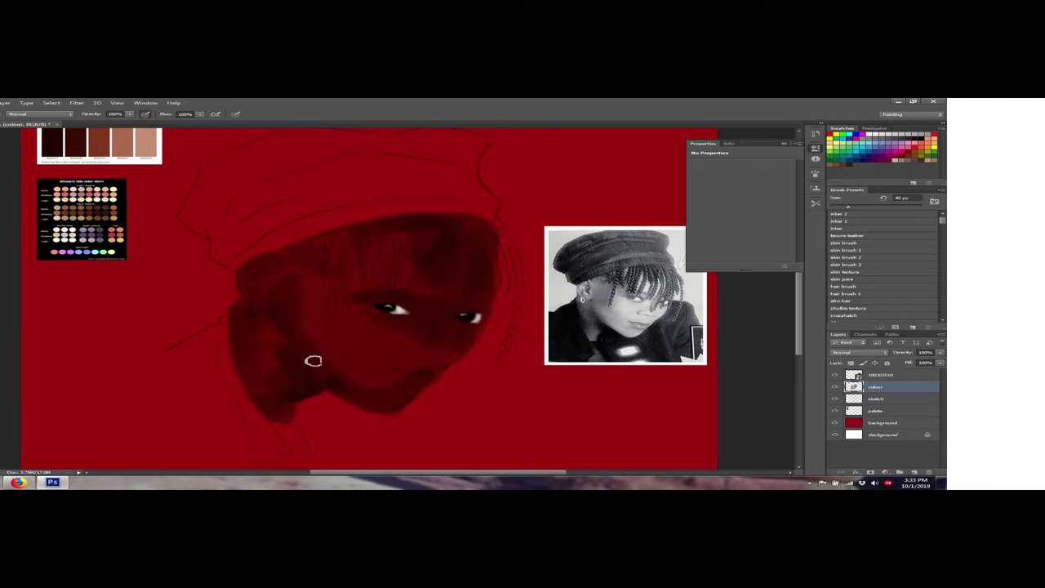
{"action": "key", "text": "bracketright"}
{"action": "key", "text": "bracketleft"}
{"action": "key", "text": "bracketleft"}
{"action": "key", "text": "bracketleft"}
{"action": "scroll", "coordinate": [377, 307], "scroll_direction": "up", "scroll_amount": 2}
{"action": "scroll", "coordinate": [455, 296], "scroll_direction": "up", "scroll_amount": 3}
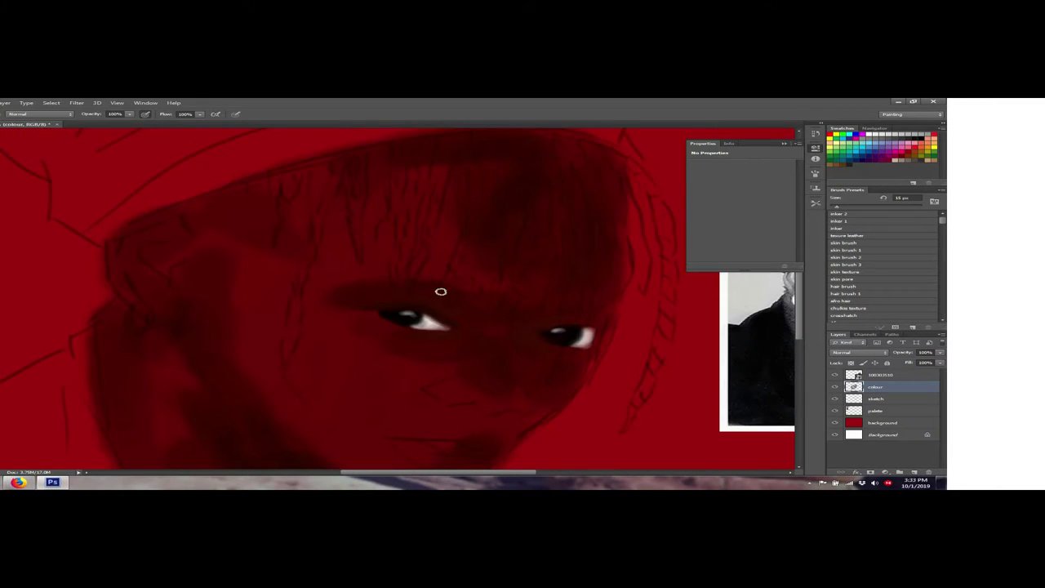
{"action": "left_click_drag", "start_coordinate": [202, 283], "coordinate": [49, 285]}
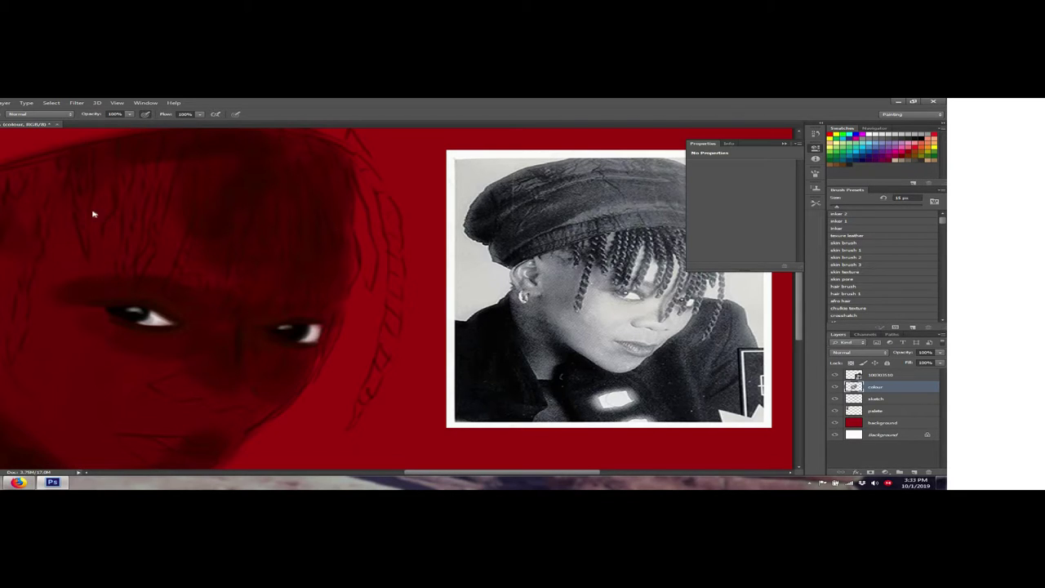
{"action": "key", "text": "i"}
{"action": "key", "text": "ctrl+minus"}
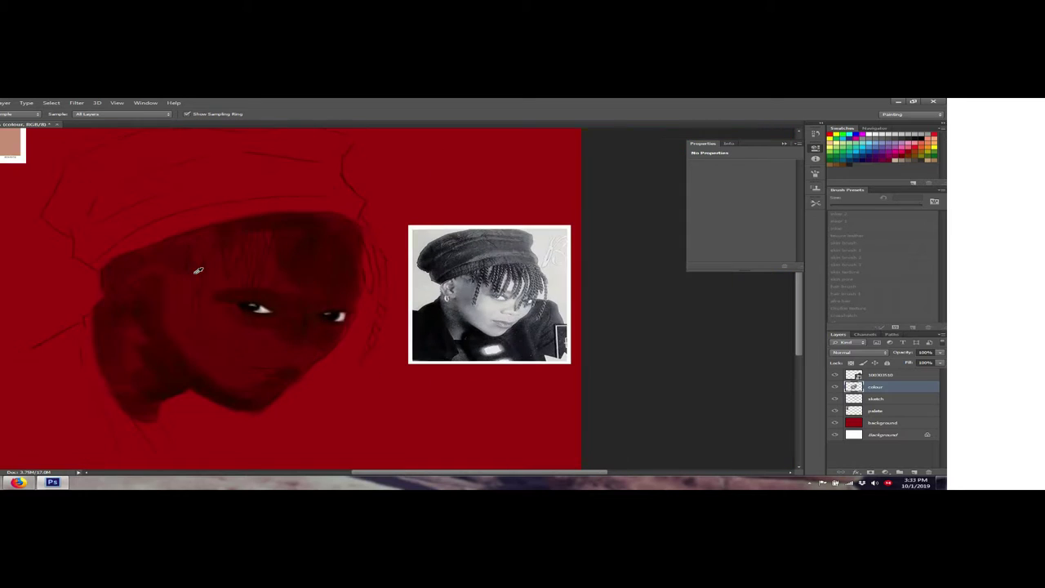
Bring the skin-tone palettes into view, sample a bluish tone, and set the brush to 25 px
{"action": "left_click_drag", "start_coordinate": [196, 254], "coordinate": [331, 289]}
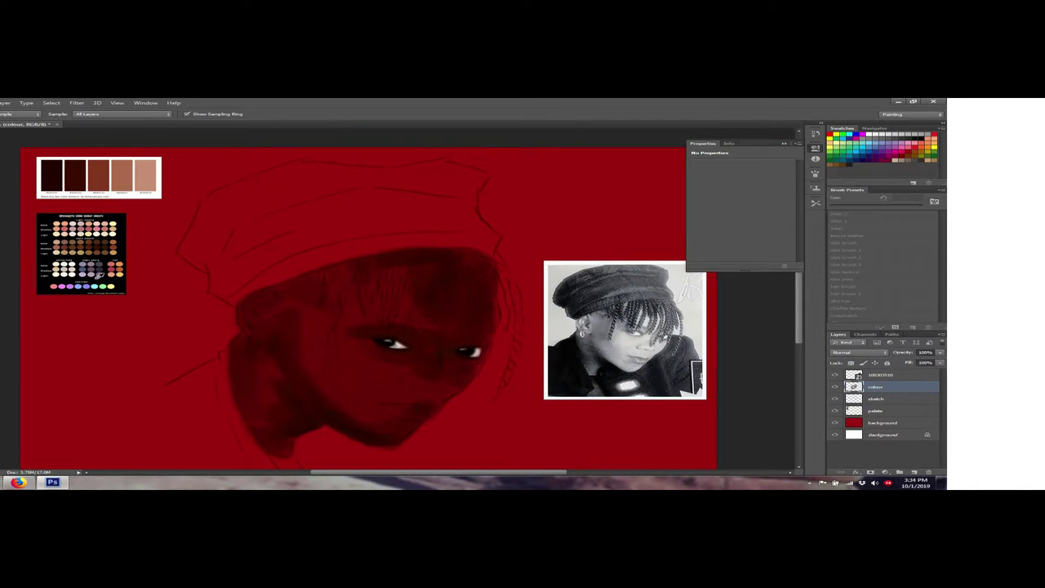
{"action": "left_click", "coordinate": [100, 283]}
{"action": "key", "text": "b"}
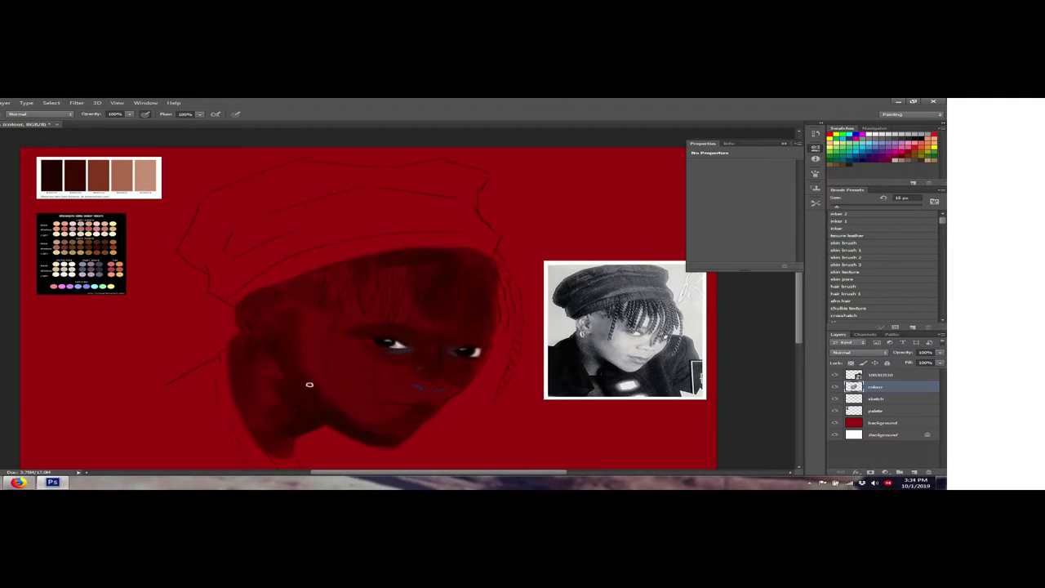
{"action": "key", "text": "bracketright"}
Paint bluish strokes on the cheek, the face's left edge and the hair top
{"action": "mouse_move", "coordinate": [304, 401]}
{"action": "left_mouse_down"}
{"action": "mouse_move", "coordinate": [292, 384]}
{"action": "mouse_move", "coordinate": [315, 419]}
{"action": "mouse_move", "coordinate": [274, 347]}
{"action": "left_mouse_up"}
{"action": "left_click_drag", "start_coordinate": [230, 341], "coordinate": [239, 396]}
{"action": "key", "text": "bracketright"}
{"action": "mouse_move", "coordinate": [288, 285]}
{"action": "left_mouse_down"}
{"action": "mouse_move", "coordinate": [270, 287]}
{"action": "mouse_move", "coordinate": [283, 306]}
{"action": "left_mouse_up"}
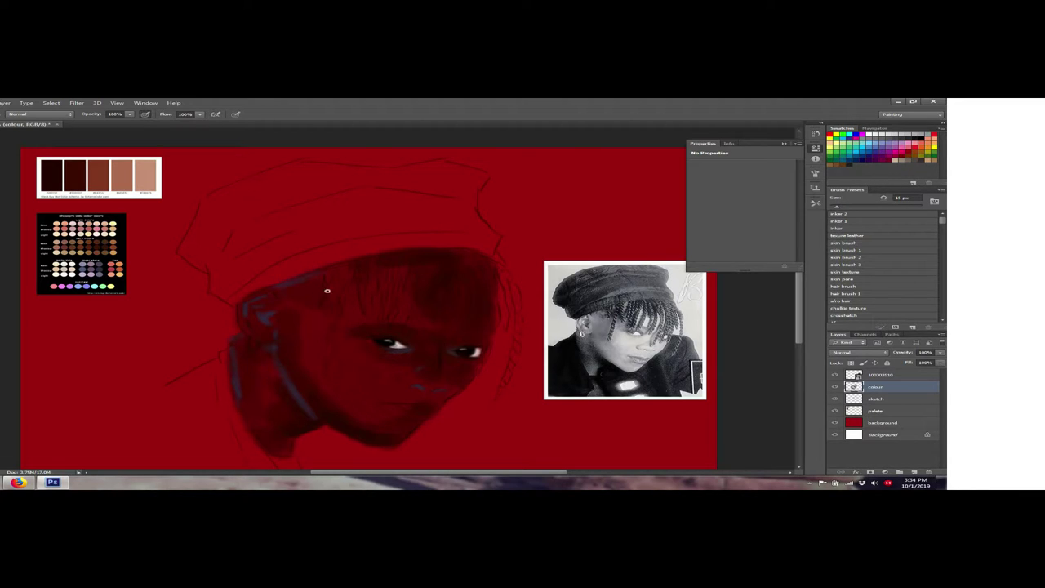
{"action": "key", "text": "i"}
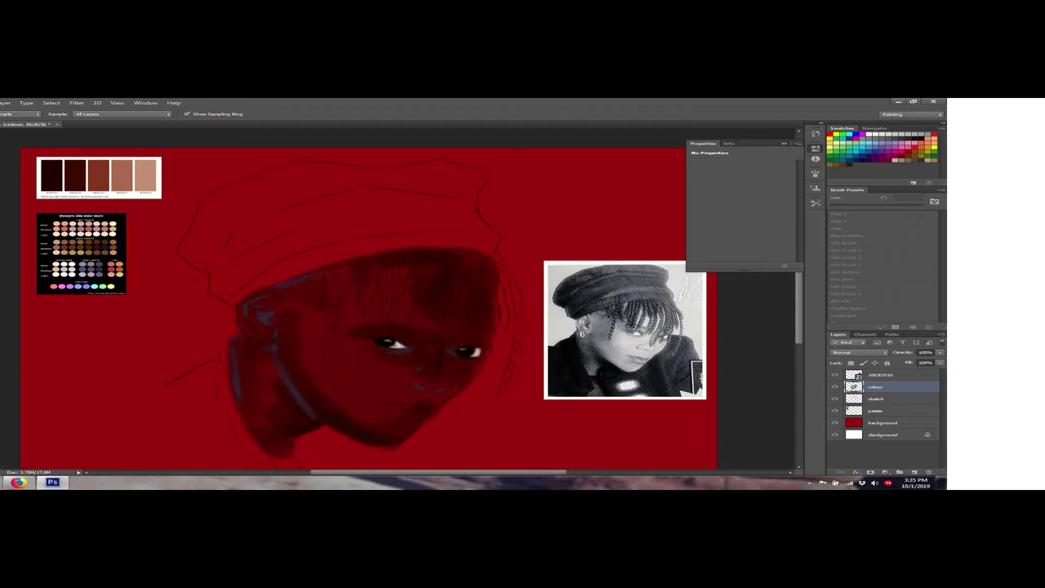
Paint the lips a brighter pink with a larger brush
{"action": "key", "text": "b"}
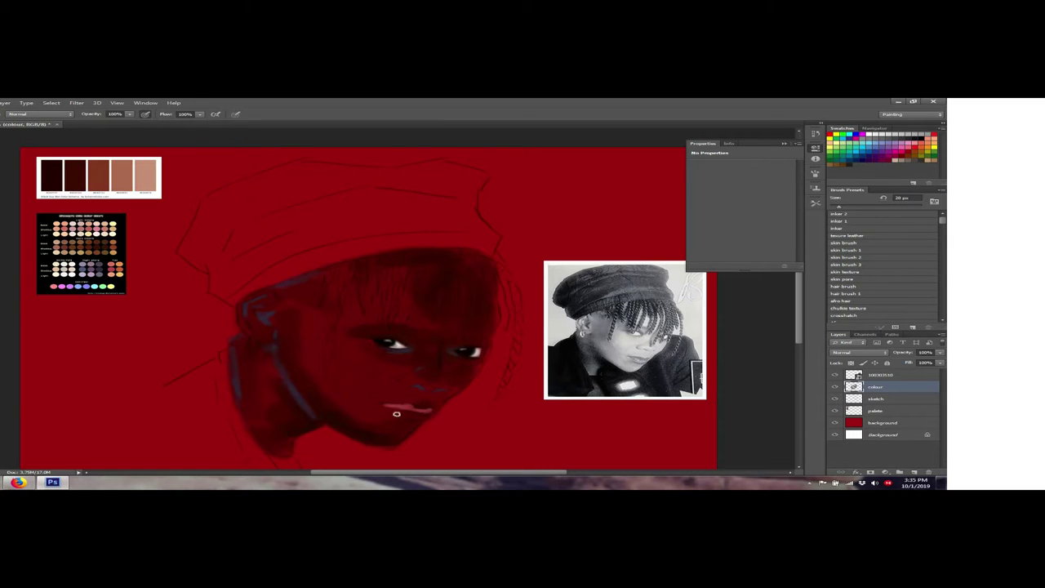
{"action": "key", "text": "bracketright"}
{"action": "left_click_drag", "start_coordinate": [385, 406], "coordinate": [415, 414]}
Sample a new palette colour and set the brush to 15 px
{"action": "key", "text": "i"}
{"action": "left_click", "coordinate": [99, 268]}
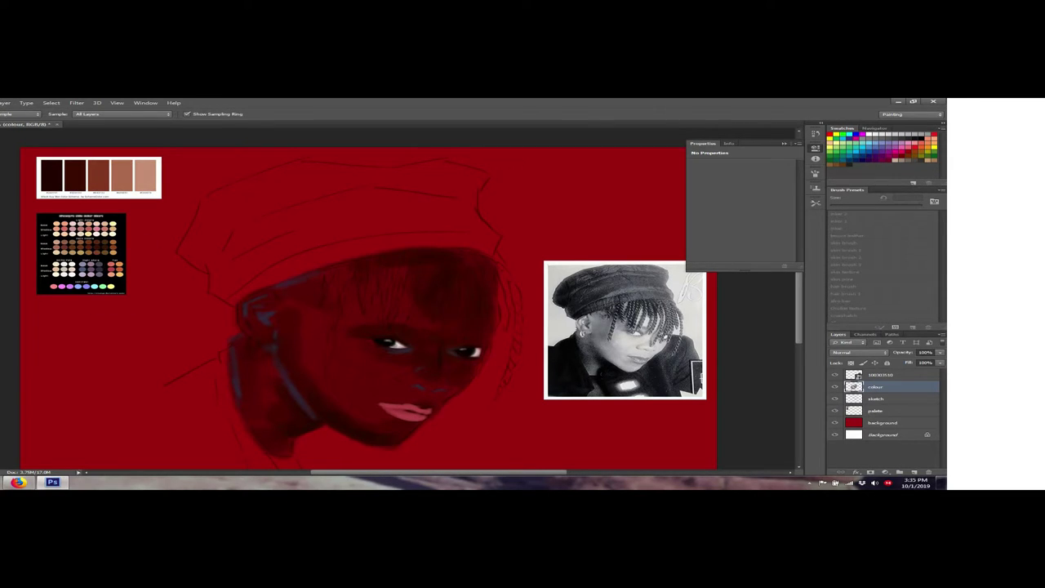
{"action": "key", "text": "b"}
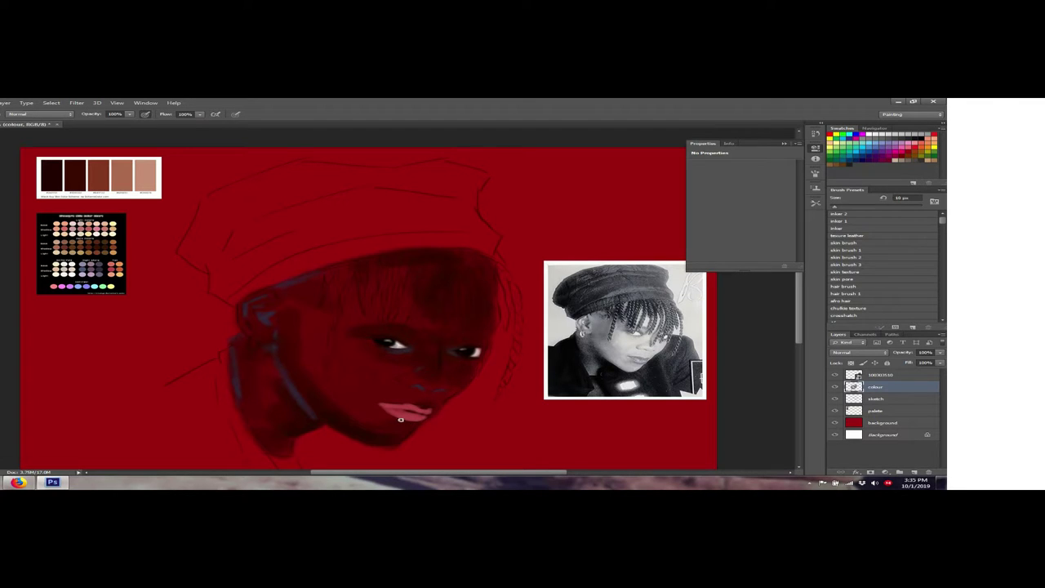
{"action": "key", "text": "bracketright"}
{"action": "key", "text": "i"}
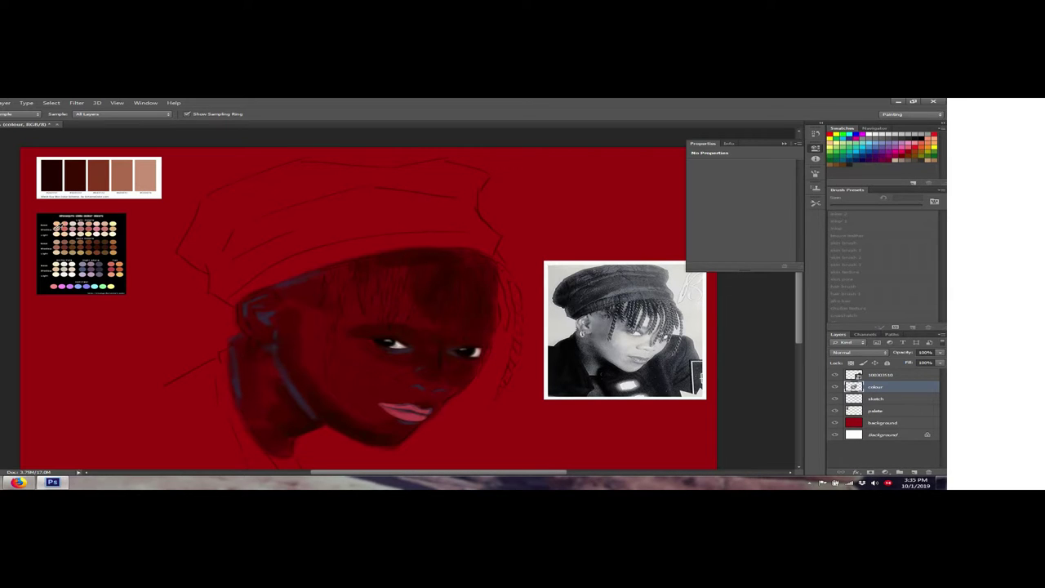
{"action": "key", "text": "b"}
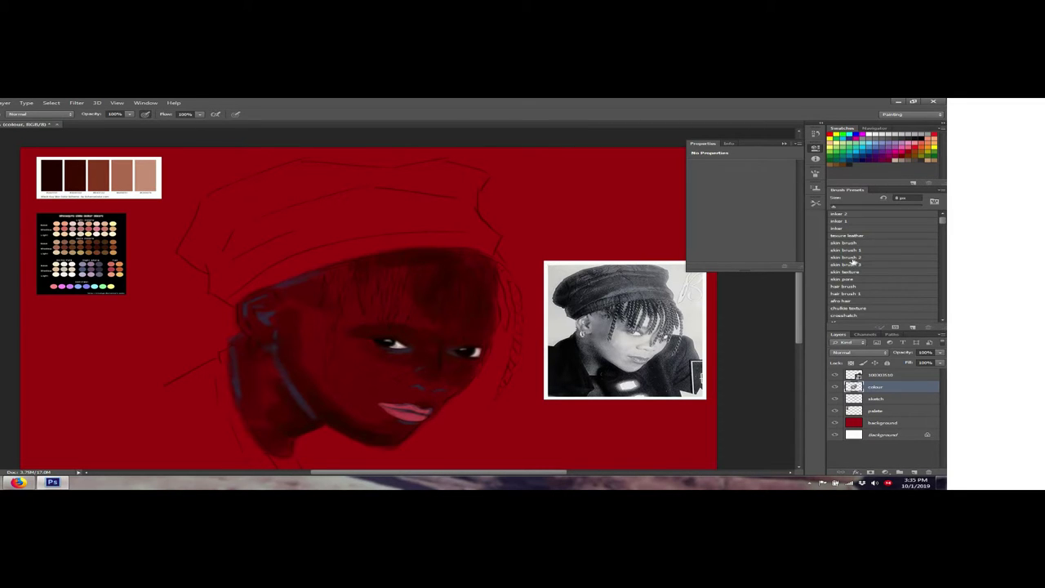
Compare skin brush 2 and 3 presets, settle on skin brush 3, and shrink it for fine detail
{"action": "left_click", "coordinate": [838, 264]}
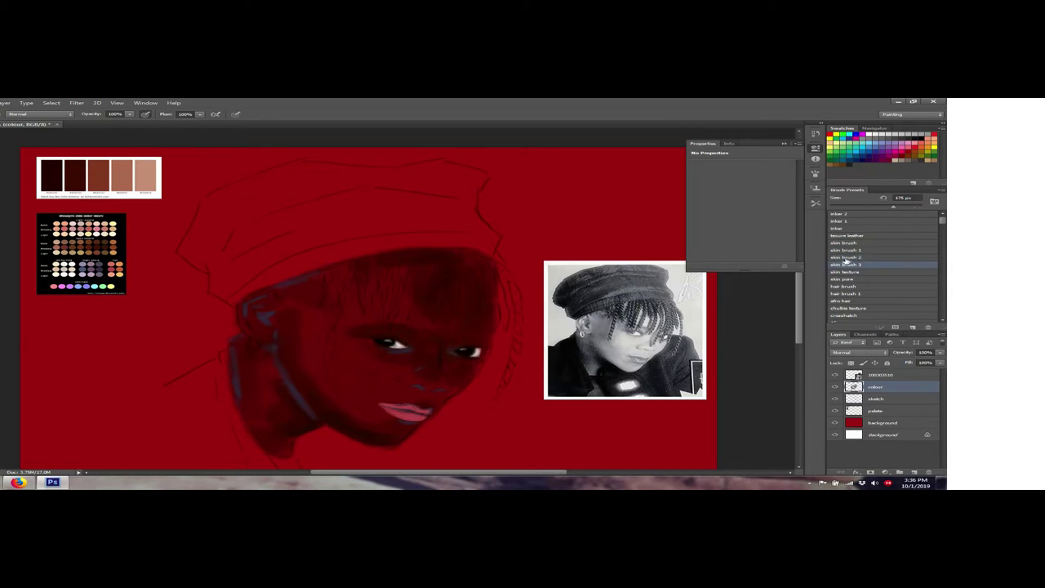
{"action": "left_click", "coordinate": [842, 258]}
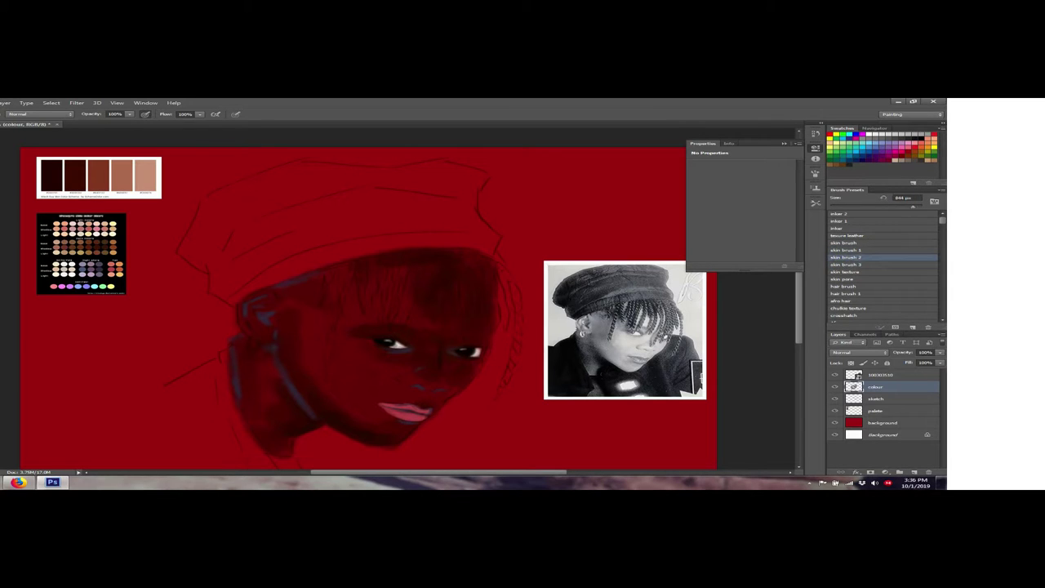
{"action": "left_click", "coordinate": [848, 266]}
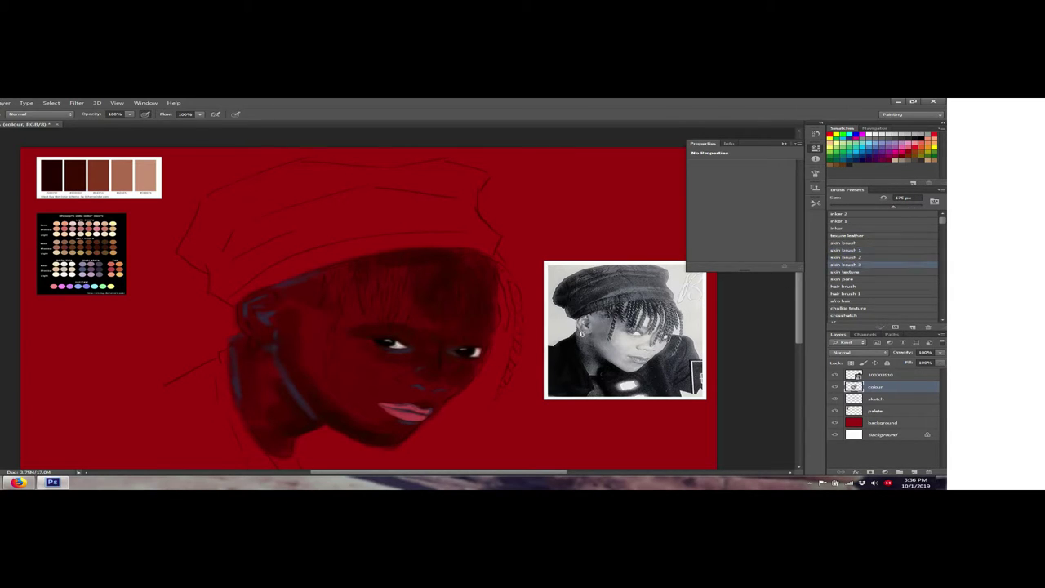
{"action": "left_click", "coordinate": [845, 258]}
{"action": "left_click", "coordinate": [849, 265]}
{"action": "key", "text": "bracketleft"}
{"action": "key", "text": "bracketleft"}
{"action": "key", "text": "bracketleft"}
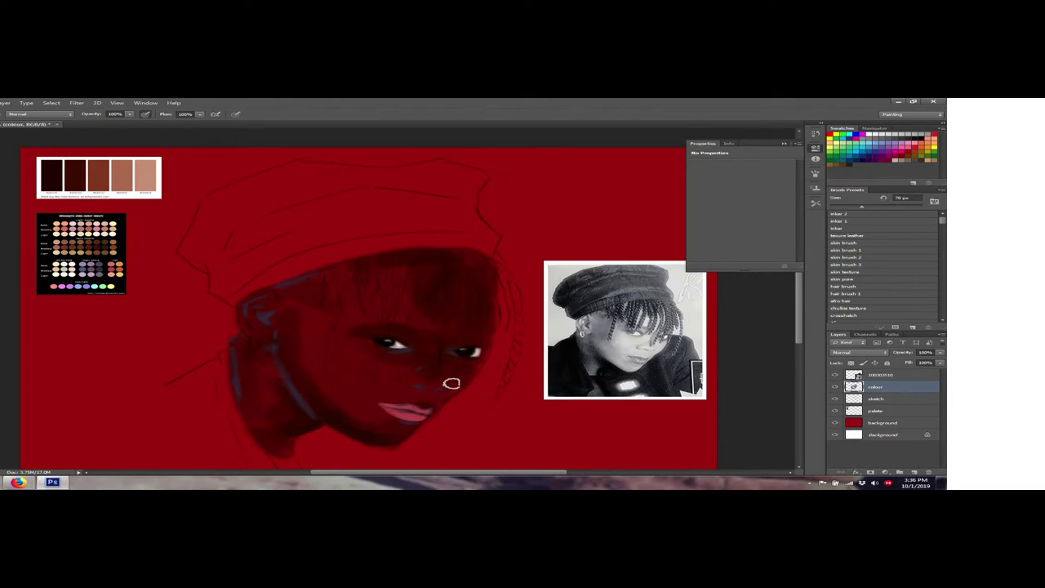
{"action": "key", "text": "bracketleft"}
{"action": "key", "text": "bracketleft"}
{"action": "key", "text": "bracketright"}
{"action": "key", "text": "bracketright"}
{"action": "key", "text": "bracketright"}
Paint light peach highlights down the nose and move the colour layer below the sketch
{"action": "left_click_drag", "start_coordinate": [428, 386], "coordinate": [439, 384]}
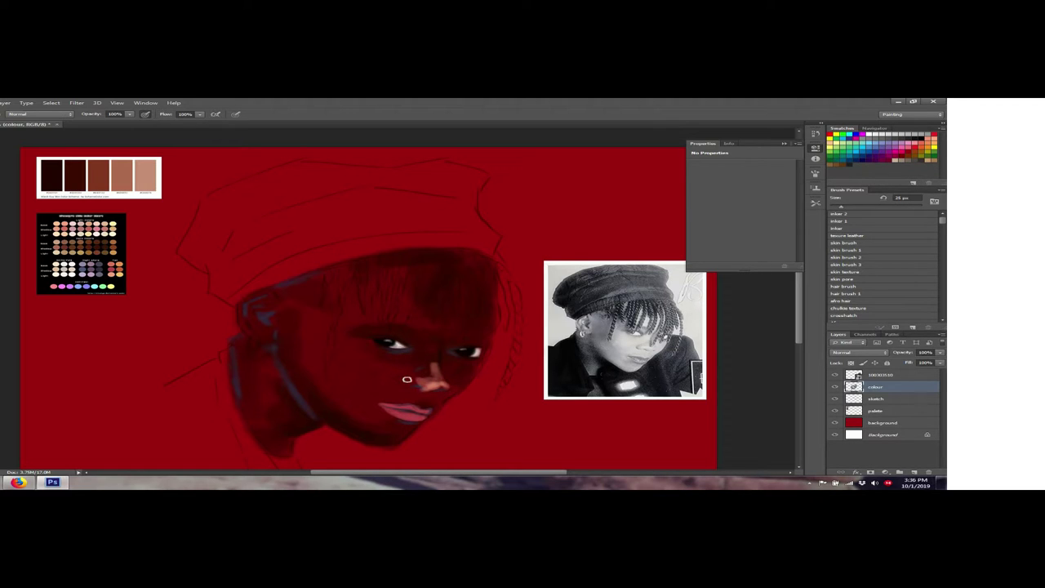
{"action": "left_click_drag", "start_coordinate": [408, 375], "coordinate": [407, 381]}
{"action": "left_click_drag", "start_coordinate": [437, 344], "coordinate": [433, 374]}
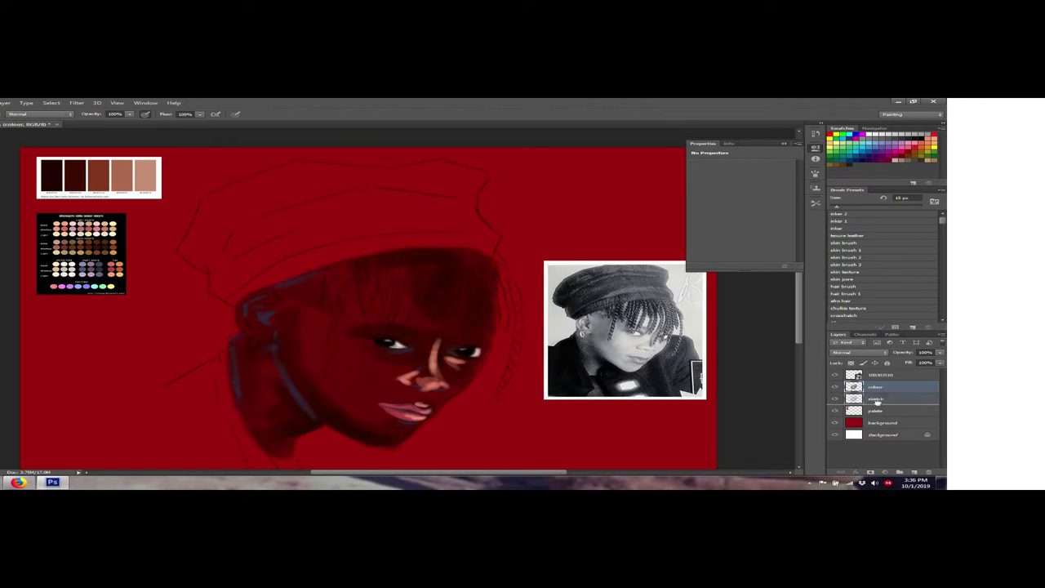
{"action": "left_click_drag", "start_coordinate": [880, 400], "coordinate": [839, 410]}
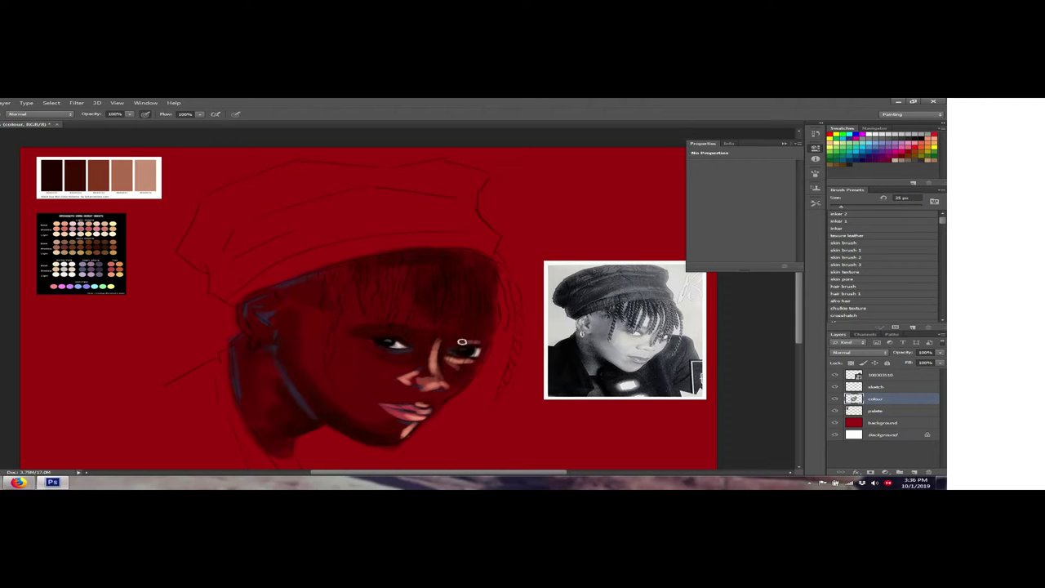
Add light strokes on the brow, forehead, left cheek, chin and above the right eye
{"action": "mouse_move", "coordinate": [462, 342]}
{"action": "left_mouse_down"}
{"action": "mouse_move", "coordinate": [386, 314]}
{"action": "mouse_move", "coordinate": [390, 303]}
{"action": "mouse_move", "coordinate": [409, 297]}
{"action": "mouse_move", "coordinate": [417, 318]}
{"action": "mouse_move", "coordinate": [431, 297]}
{"action": "mouse_move", "coordinate": [420, 313]}
{"action": "mouse_move", "coordinate": [420, 296]}
{"action": "mouse_move", "coordinate": [455, 306]}
{"action": "mouse_move", "coordinate": [437, 331]}
{"action": "left_mouse_up"}
{"action": "key", "text": "bracketright"}
{"action": "mouse_move", "coordinate": [390, 368]}
{"action": "left_mouse_down"}
{"action": "mouse_move", "coordinate": [327, 359]}
{"action": "mouse_move", "coordinate": [350, 371]}
{"action": "mouse_move", "coordinate": [367, 366]}
{"action": "mouse_move", "coordinate": [335, 359]}
{"action": "mouse_move", "coordinate": [323, 334]}
{"action": "mouse_move", "coordinate": [359, 386]}
{"action": "mouse_move", "coordinate": [370, 376]}
{"action": "left_mouse_up"}
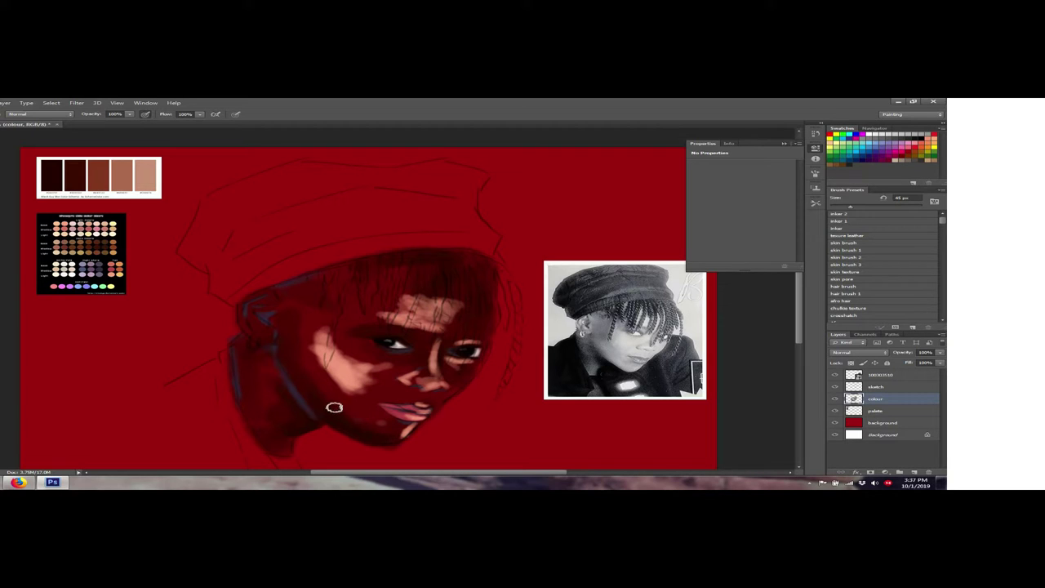
{"action": "mouse_move", "coordinate": [356, 423]}
{"action": "left_mouse_down"}
{"action": "mouse_move", "coordinate": [338, 414]}
{"action": "mouse_move", "coordinate": [387, 430]}
{"action": "mouse_move", "coordinate": [348, 411]}
{"action": "mouse_move", "coordinate": [370, 425]}
{"action": "mouse_move", "coordinate": [360, 412]}
{"action": "left_mouse_up"}
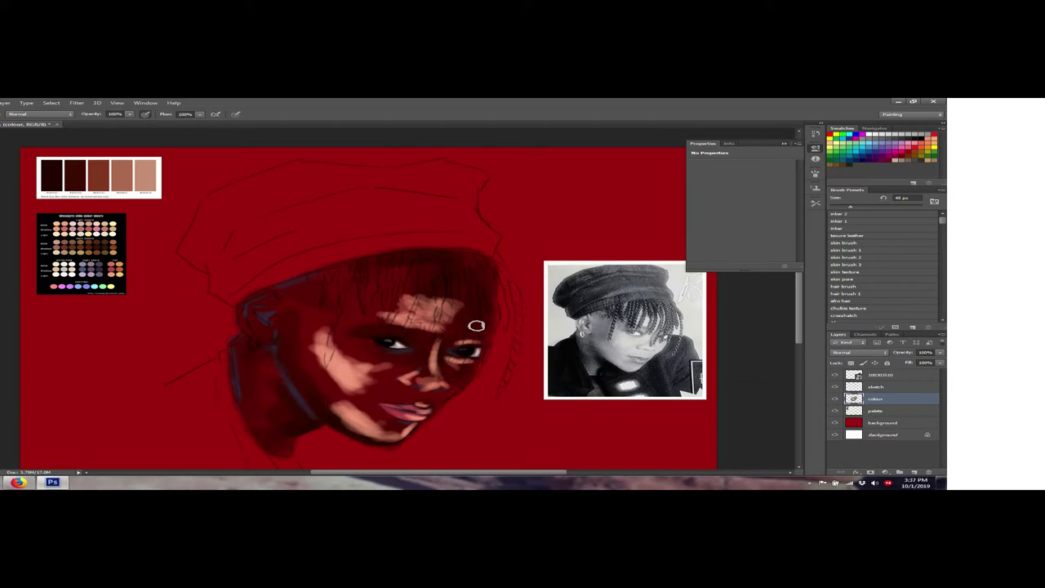
{"action": "left_click_drag", "start_coordinate": [464, 329], "coordinate": [461, 286]}
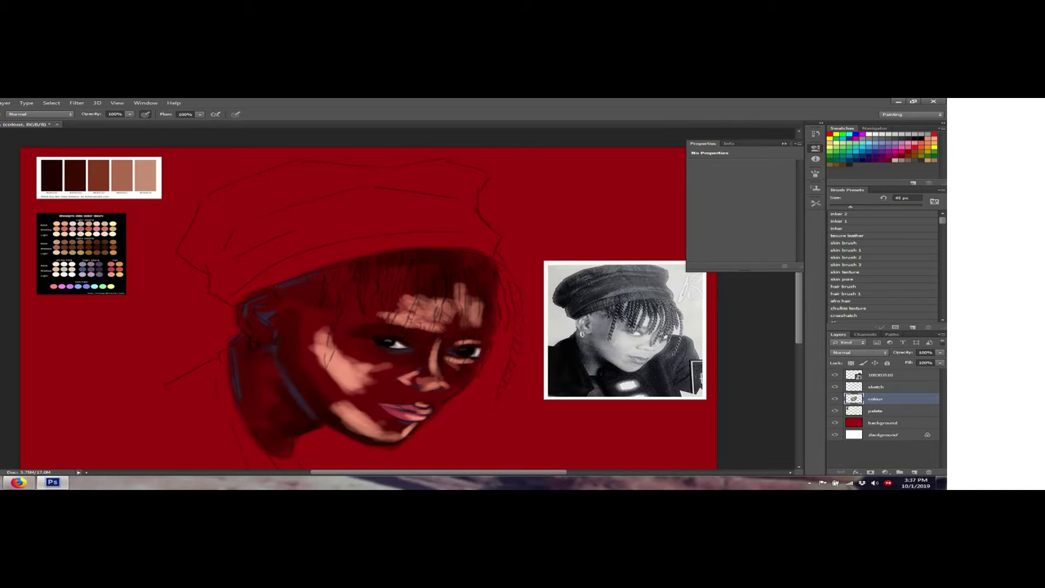
Sample a darker swatch and paint dark hair strands over the forehead
{"action": "key", "text": "i"}
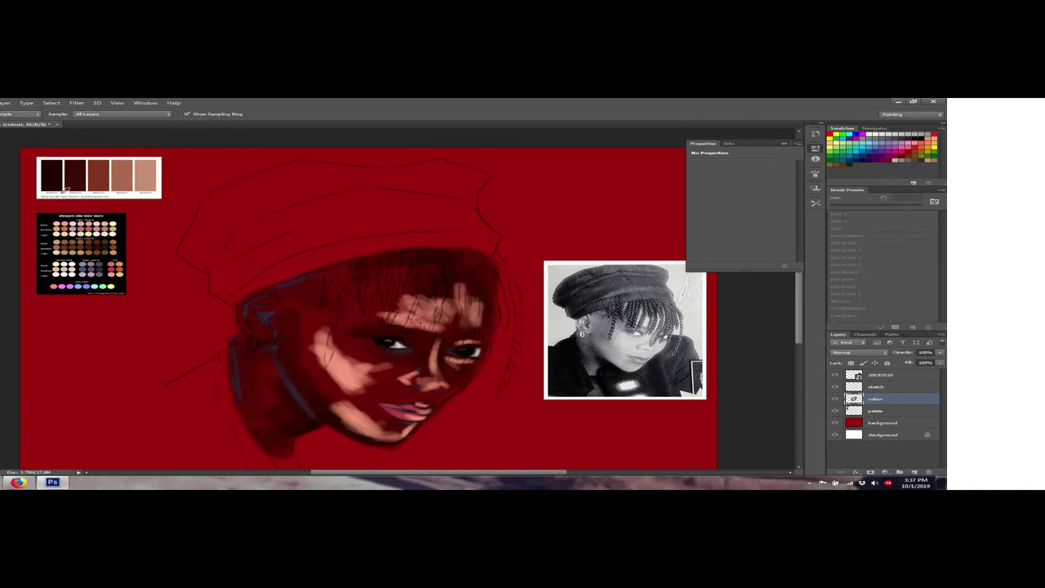
{"action": "left_click", "coordinate": [93, 181]}
{"action": "key", "text": "b"}
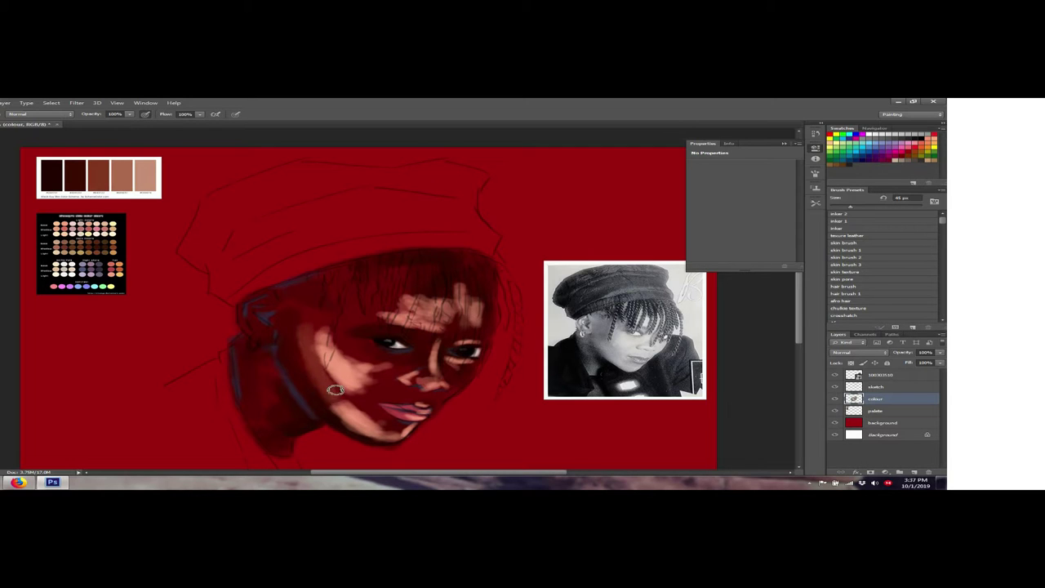
{"action": "key", "text": "bracketright"}
{"action": "key", "text": "bracketright"}
{"action": "key", "text": "bracketright"}
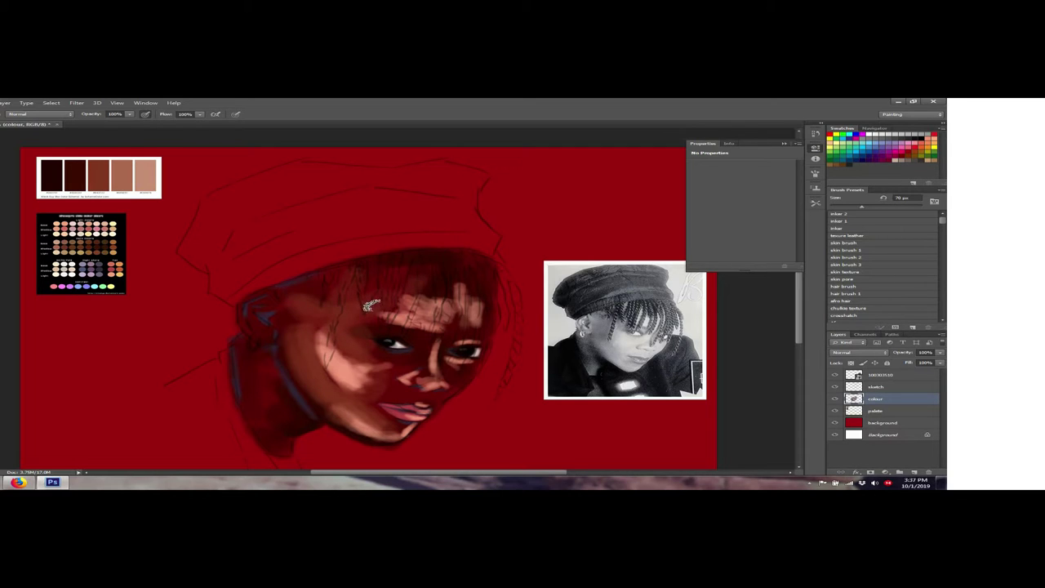
{"action": "left_click_drag", "start_coordinate": [393, 290], "coordinate": [391, 334]}
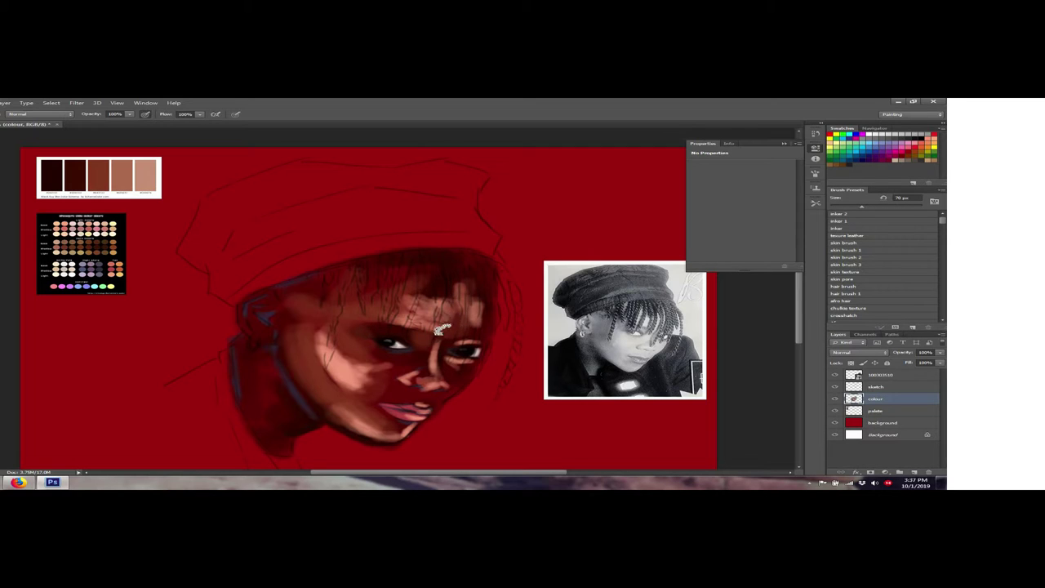
{"action": "key", "text": "bracketleft"}
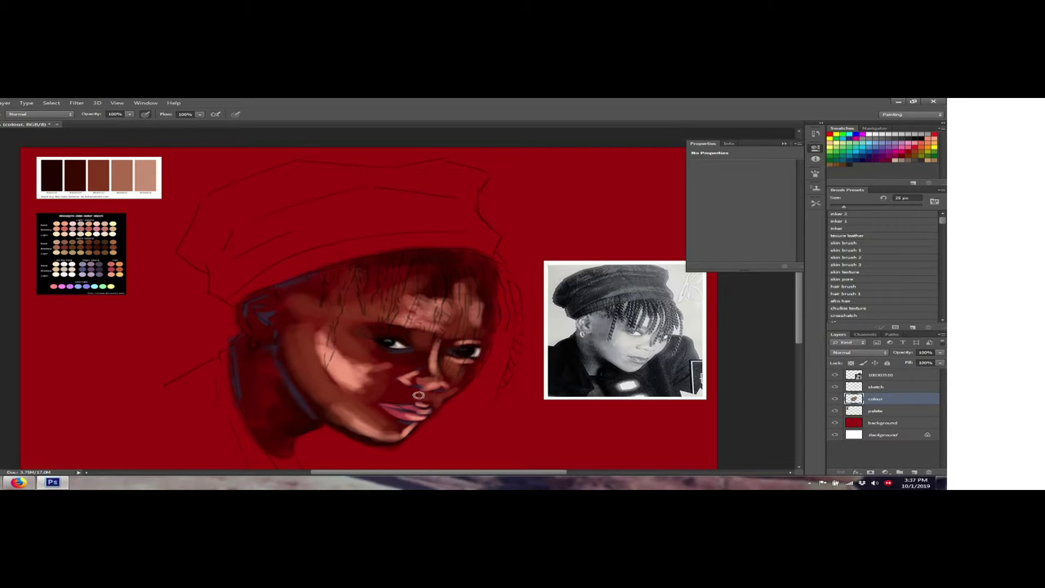
{"action": "key", "text": "bracketright"}
{"action": "key", "text": "bracketright"}
{"action": "key", "text": "bracketright"}
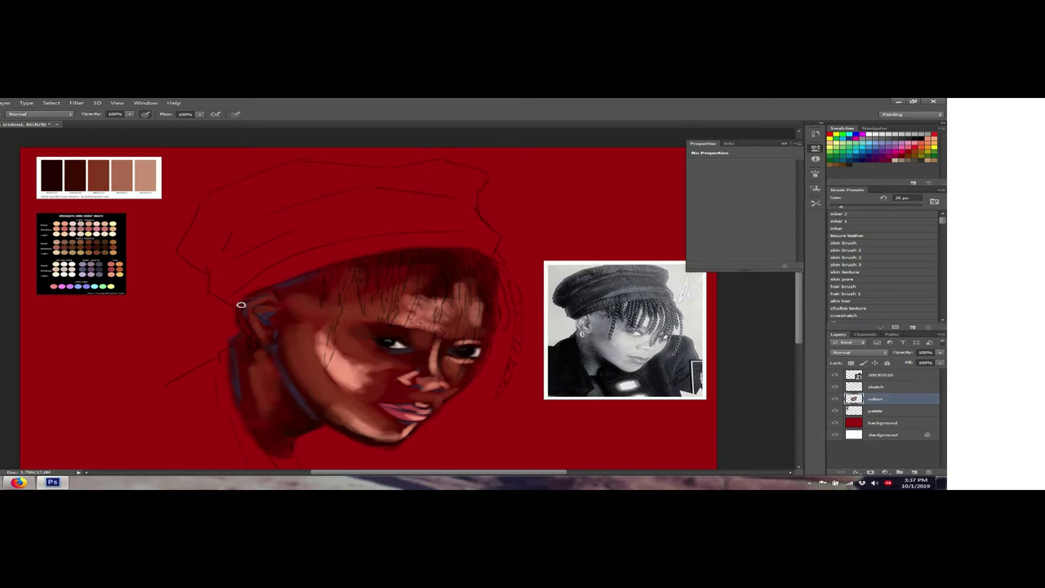
Shade along the top of the ear, the left jaw and the neck edge
{"action": "left_click_drag", "start_coordinate": [265, 294], "coordinate": [242, 302]}
{"action": "left_click_drag", "start_coordinate": [237, 365], "coordinate": [237, 344]}
{"action": "left_click_drag", "start_coordinate": [246, 415], "coordinate": [269, 448]}
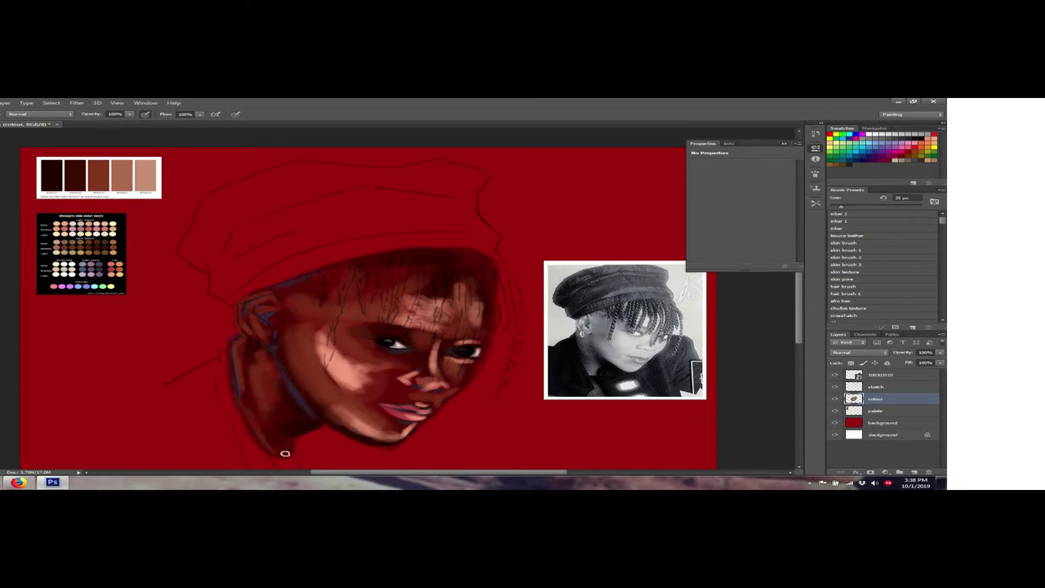
{"action": "key", "text": "bracketright"}
{"action": "key", "text": "bracketright"}
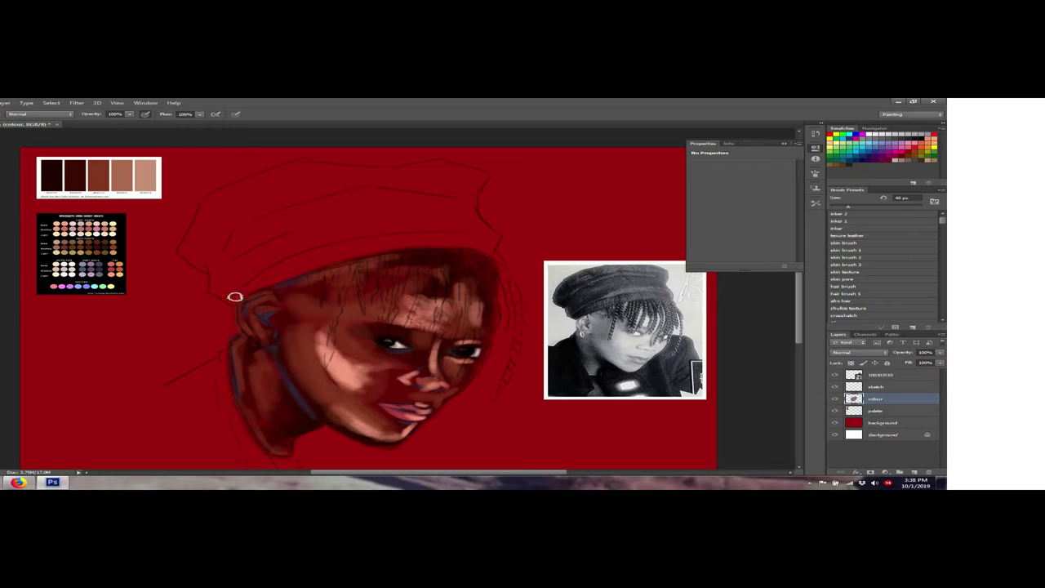
Paint dark maroon strokes on the hat band, brim, left edge and brim's right end
{"action": "mouse_move", "coordinate": [320, 263]}
{"action": "left_mouse_down"}
{"action": "mouse_move", "coordinate": [221, 296]}
{"action": "mouse_move", "coordinate": [313, 240]}
{"action": "mouse_move", "coordinate": [226, 266]}
{"action": "mouse_move", "coordinate": [334, 220]}
{"action": "mouse_move", "coordinate": [228, 240]}
{"action": "mouse_move", "coordinate": [270, 224]}
{"action": "mouse_move", "coordinate": [249, 224]}
{"action": "mouse_move", "coordinate": [324, 198]}
{"action": "mouse_move", "coordinate": [441, 203]}
{"action": "mouse_move", "coordinate": [381, 238]}
{"action": "mouse_move", "coordinate": [401, 240]}
{"action": "mouse_move", "coordinate": [355, 253]}
{"action": "left_mouse_up"}
{"action": "left_click_drag", "start_coordinate": [472, 247], "coordinate": [299, 273]}
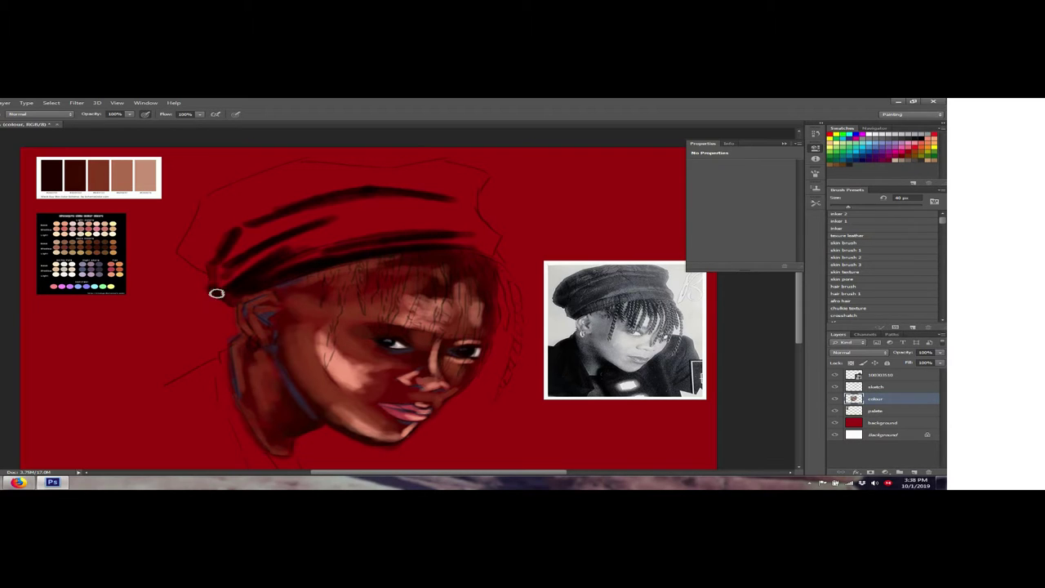
{"action": "mouse_move", "coordinate": [207, 270]}
{"action": "left_mouse_down"}
{"action": "mouse_move", "coordinate": [189, 246]}
{"action": "mouse_move", "coordinate": [210, 205]}
{"action": "mouse_move", "coordinate": [231, 269]}
{"action": "left_mouse_up"}
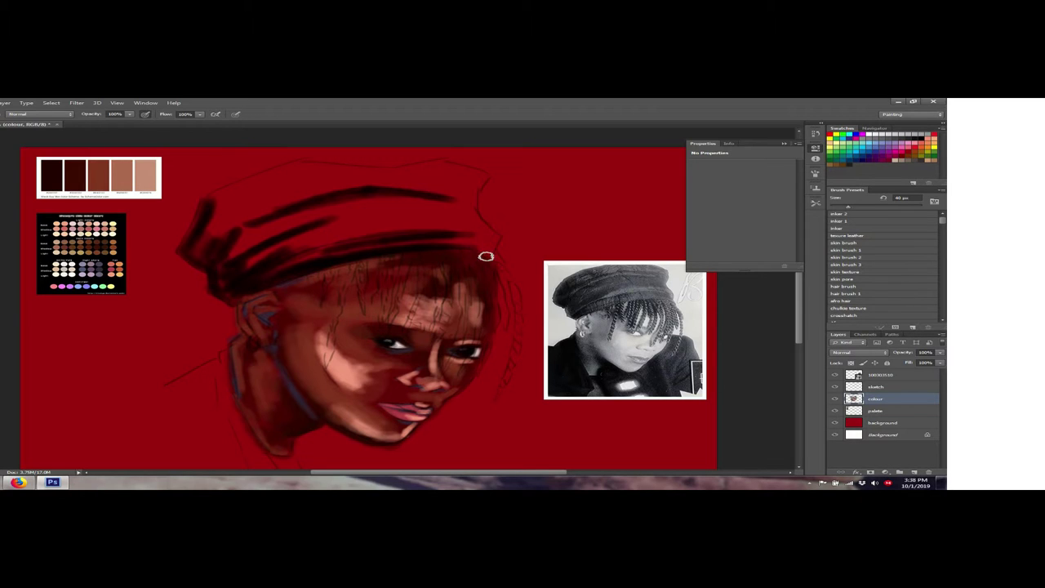
{"action": "mouse_move", "coordinate": [479, 247]}
{"action": "left_mouse_down"}
{"action": "mouse_move", "coordinate": [490, 238]}
{"action": "mouse_move", "coordinate": [483, 231]}
{"action": "mouse_move", "coordinate": [433, 235]}
{"action": "mouse_move", "coordinate": [465, 236]}
{"action": "mouse_move", "coordinate": [466, 258]}
{"action": "left_mouse_up"}
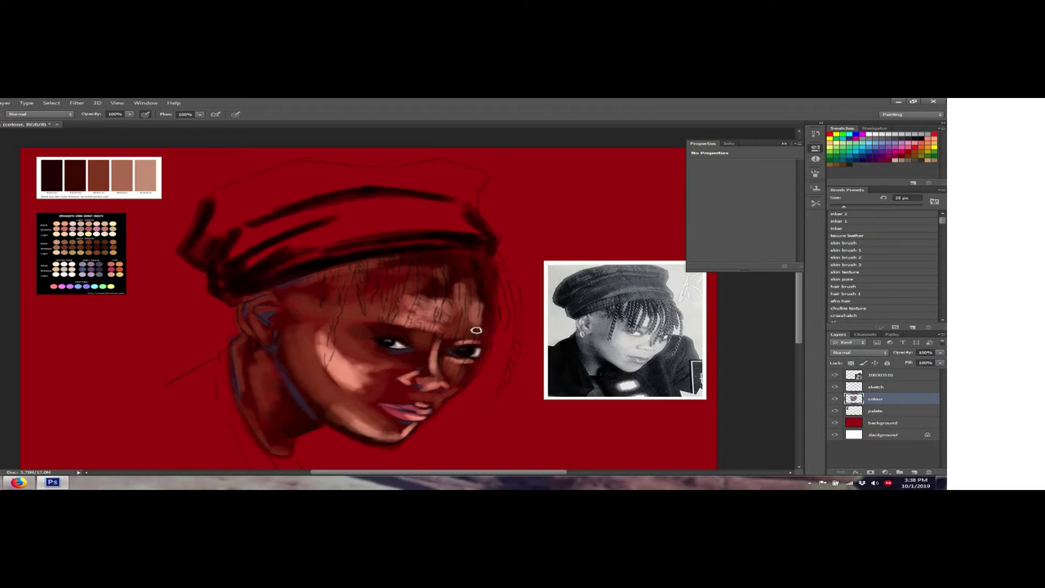
{"action": "left_click_drag", "start_coordinate": [476, 330], "coordinate": [471, 353]}
Try the hair and afro hair presets, then settle on the hair brush and resize it
{"action": "left_click", "coordinate": [844, 287]}
{"action": "left_click", "coordinate": [830, 301]}
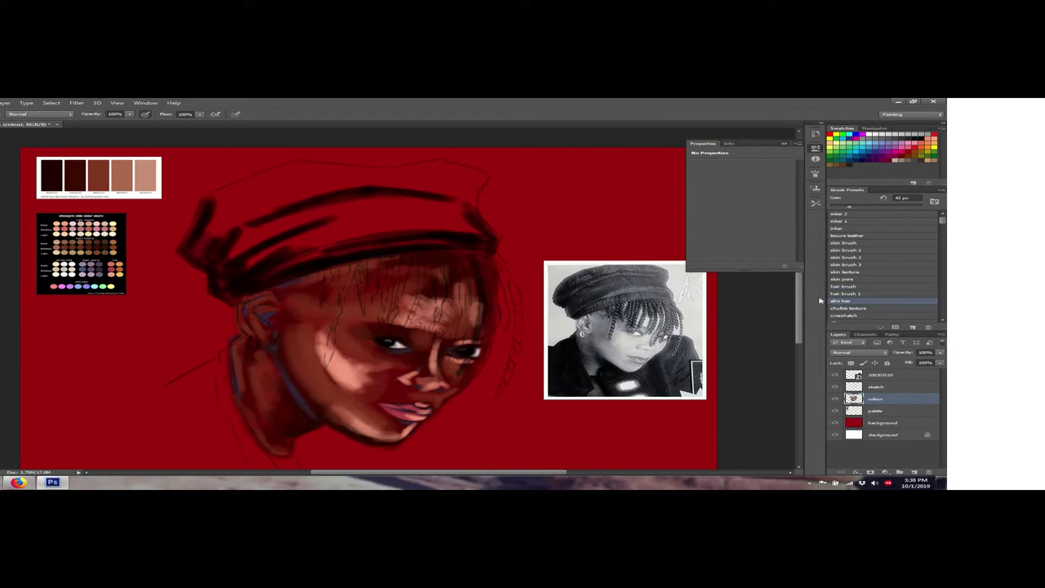
{"action": "key", "text": "bracketleft"}
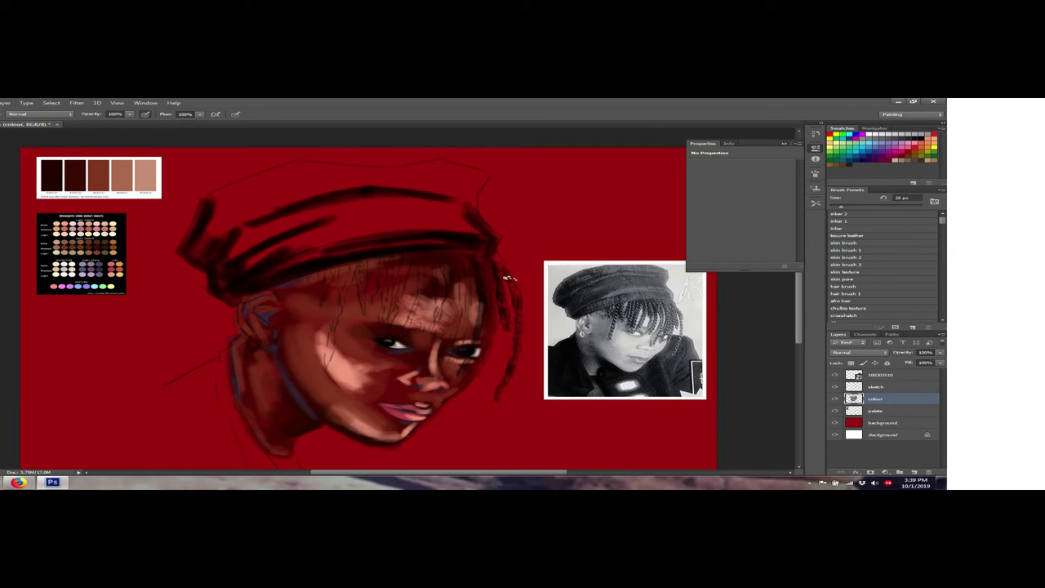
{"action": "left_click", "coordinate": [844, 285]}
{"action": "key", "text": "bracketright"}
{"action": "key", "text": "bracketright"}
{"action": "key", "text": "bracketright"}
{"action": "key", "text": "bracketright"}
Paint dark hair strands beside the face and down its right side
{"action": "left_click_drag", "start_coordinate": [509, 361], "coordinate": [512, 337]}
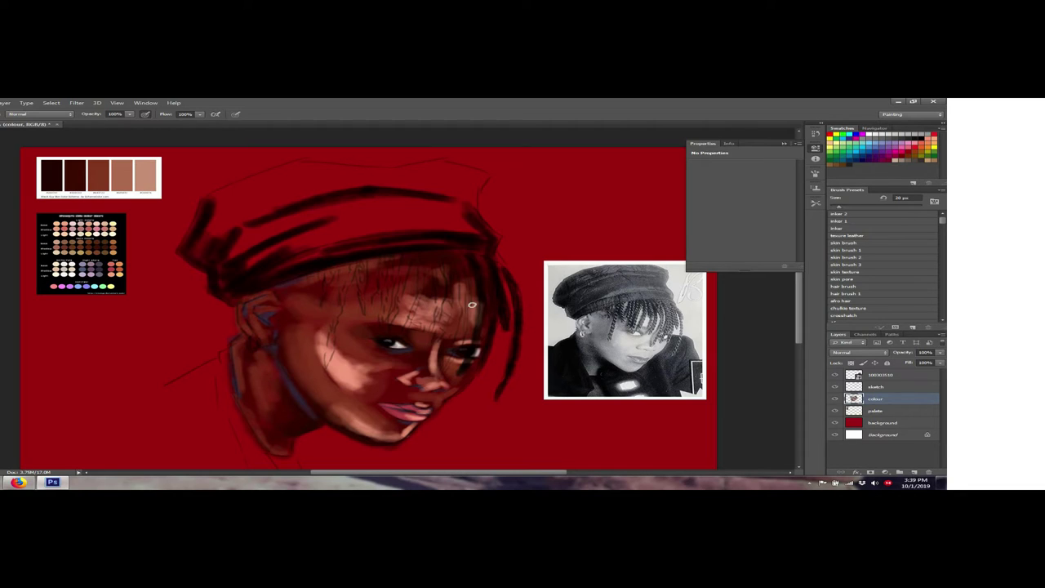
{"action": "key", "text": "bracketright"}
{"action": "key", "text": "bracketleft"}
{"action": "mouse_move", "coordinate": [466, 314]}
{"action": "left_mouse_down"}
{"action": "mouse_move", "coordinate": [454, 255]}
{"action": "mouse_move", "coordinate": [435, 343]}
{"action": "left_mouse_up"}
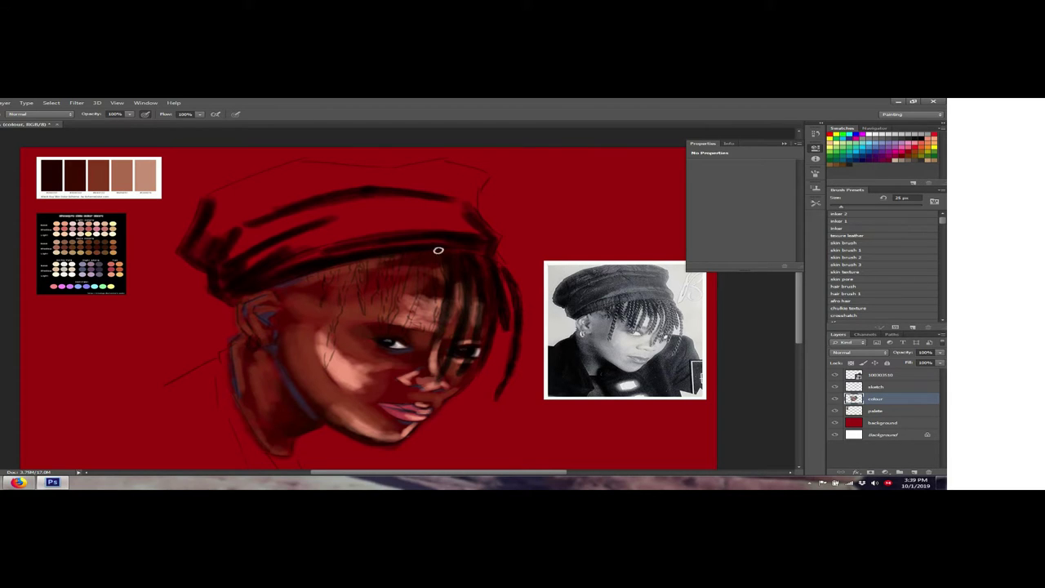
{"action": "left_click_drag", "start_coordinate": [462, 286], "coordinate": [459, 338]}
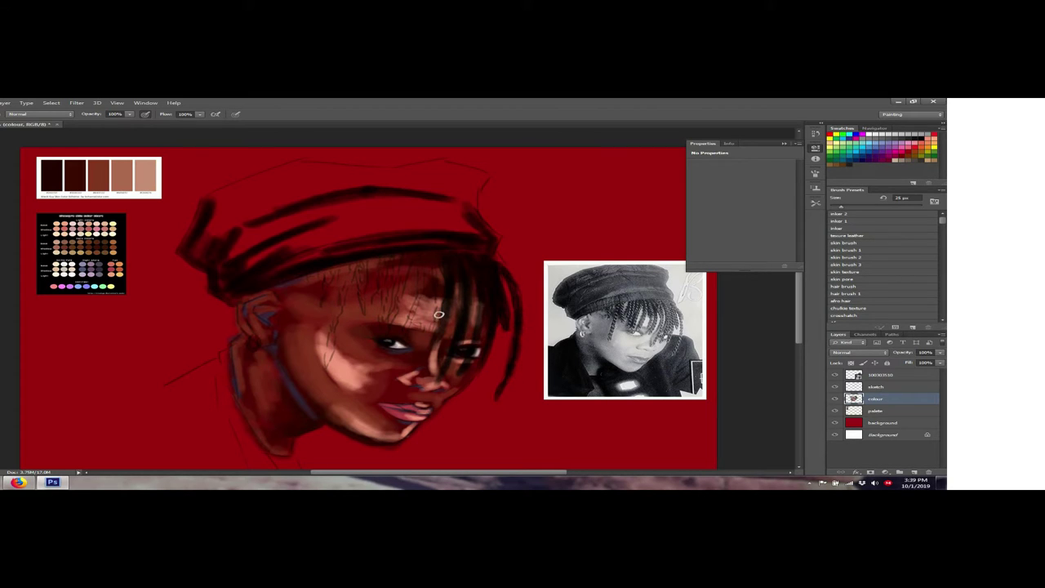
Paint several dark hair strands falling across the forehead
{"action": "left_click_drag", "start_coordinate": [434, 289], "coordinate": [430, 335]}
{"action": "mouse_move", "coordinate": [409, 297]}
{"action": "left_mouse_down"}
{"action": "mouse_move", "coordinate": [420, 303]}
{"action": "mouse_move", "coordinate": [420, 256]}
{"action": "left_mouse_up"}
{"action": "mouse_move", "coordinate": [392, 317]}
{"action": "left_mouse_down"}
{"action": "mouse_move", "coordinate": [409, 270]}
{"action": "mouse_move", "coordinate": [386, 312]}
{"action": "mouse_move", "coordinate": [373, 272]}
{"action": "left_mouse_up"}
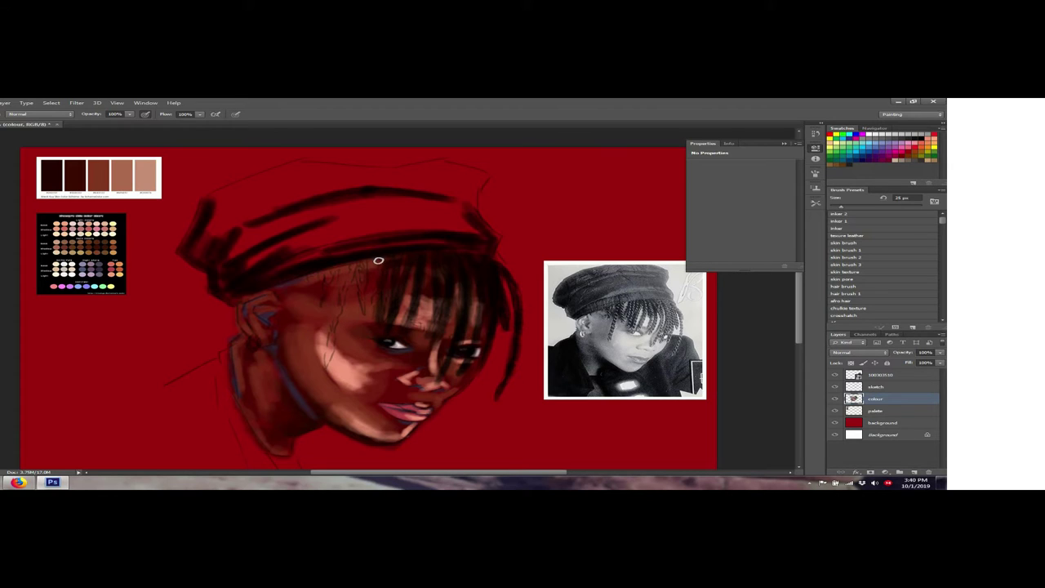
{"action": "mouse_move", "coordinate": [360, 310]}
{"action": "left_mouse_down"}
{"action": "mouse_move", "coordinate": [364, 264]}
{"action": "mouse_move", "coordinate": [349, 270]}
{"action": "mouse_move", "coordinate": [337, 311]}
{"action": "left_mouse_up"}
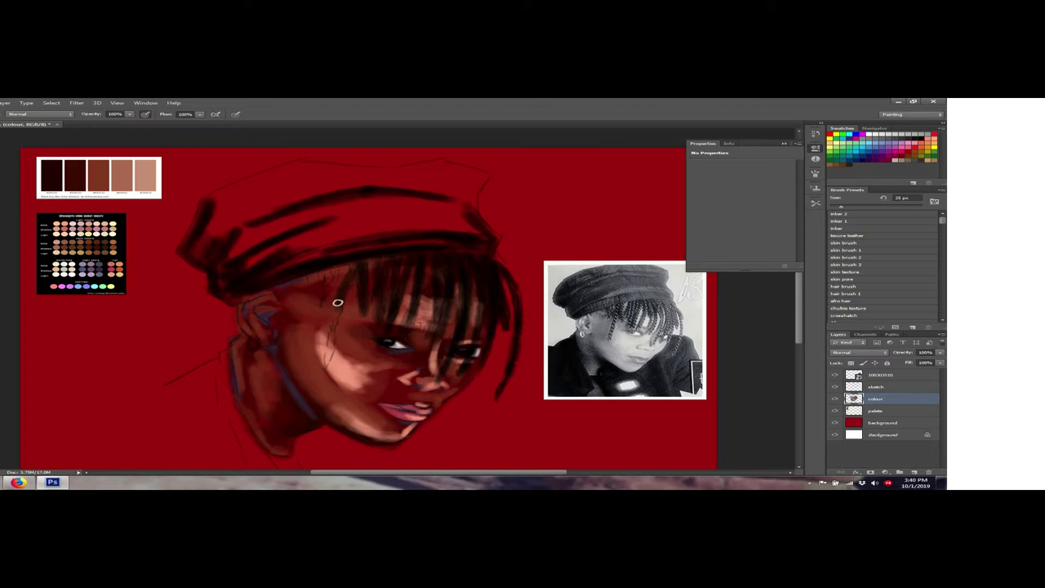
{"action": "left_click_drag", "start_coordinate": [340, 268], "coordinate": [327, 367]}
{"action": "left_click_drag", "start_coordinate": [333, 307], "coordinate": [325, 369]}
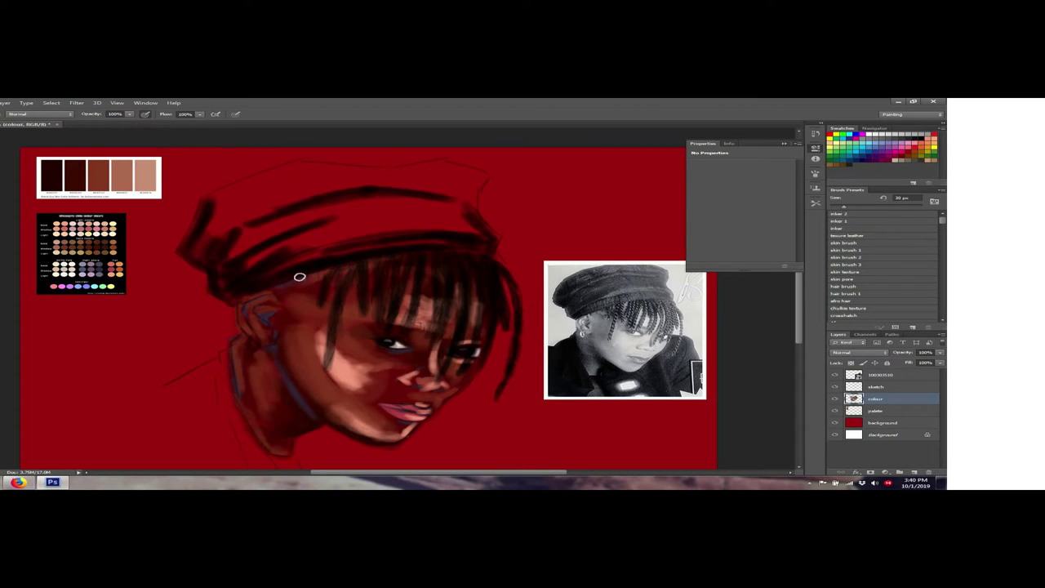
Enlarge the hair brush in several increments and zoom in on the face
{"action": "key", "text": "bracketright"}
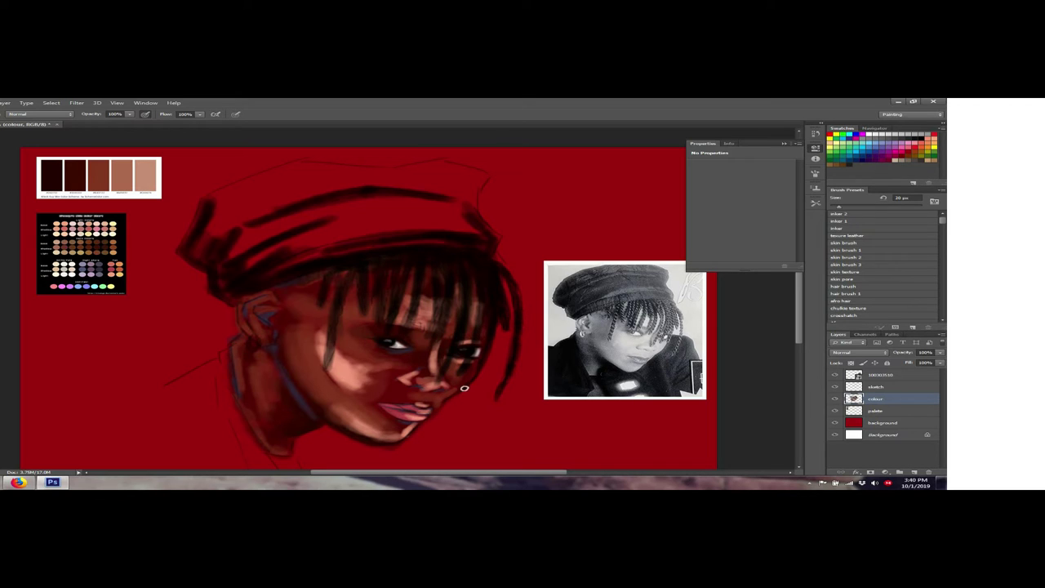
{"action": "key", "text": "bracketright"}
{"action": "key", "text": "bracketright"}
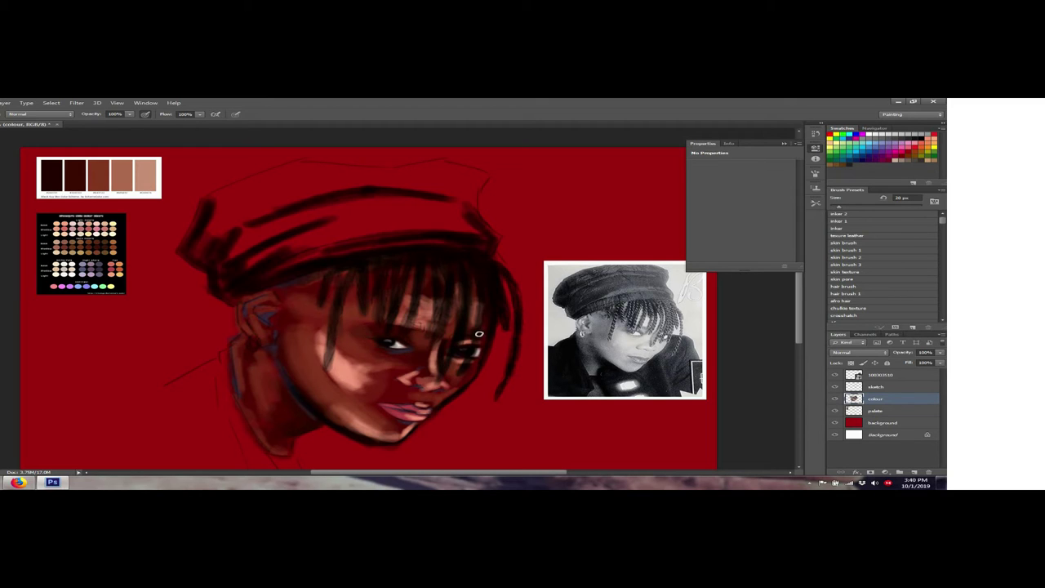
{"action": "key", "text": "bracketright"}
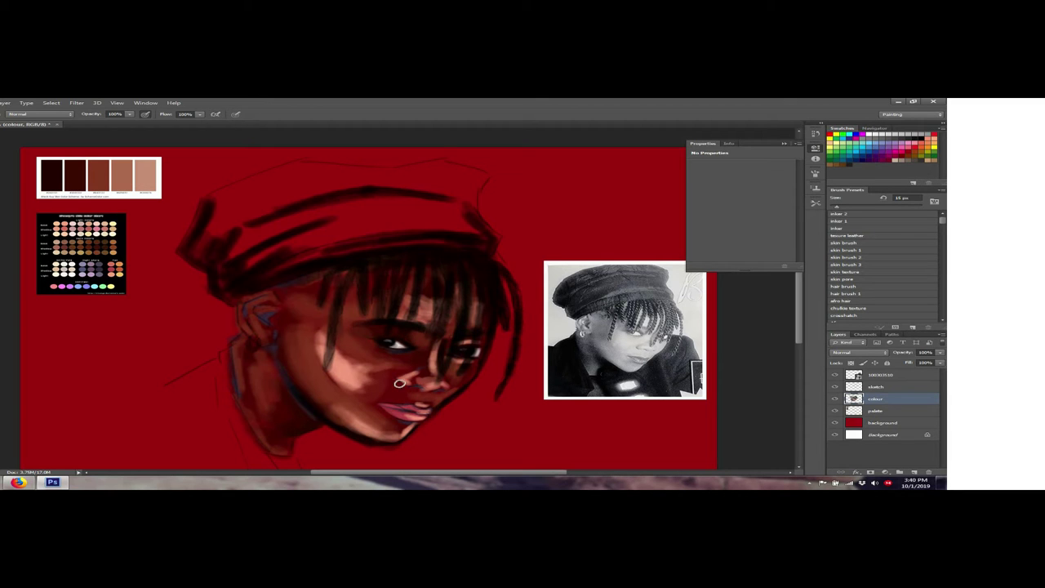
{"action": "key", "text": "ctrl+plus"}
{"action": "key", "text": "ctrl+plus"}
{"action": "scroll", "coordinate": [344, 344], "scroll_direction": "down", "scroll_amount": 3}
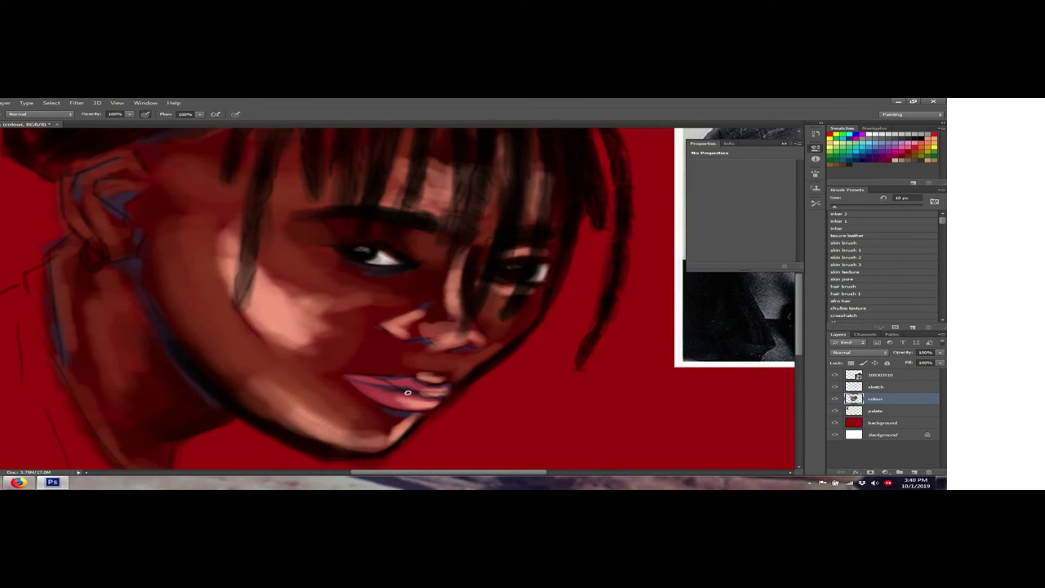
Darken the line between the lips, the chin line and the nostril, then zoom out
{"action": "key", "text": "bracketleft"}
{"action": "key", "text": "bracketleft"}
{"action": "key", "text": "bracketleft"}
{"action": "left_click_drag", "start_coordinate": [345, 373], "coordinate": [360, 380]}
{"action": "key", "text": "bracketright"}
{"action": "key", "text": "bracketright"}
{"action": "key", "text": "bracketright"}
{"action": "key", "text": "bracketright"}
{"action": "mouse_move", "coordinate": [394, 433]}
{"action": "left_mouse_down"}
{"action": "mouse_move", "coordinate": [368, 400]}
{"action": "mouse_move", "coordinate": [392, 413]}
{"action": "left_mouse_up"}
{"action": "key", "text": "bracketleft"}
{"action": "key", "text": "bracketleft"}
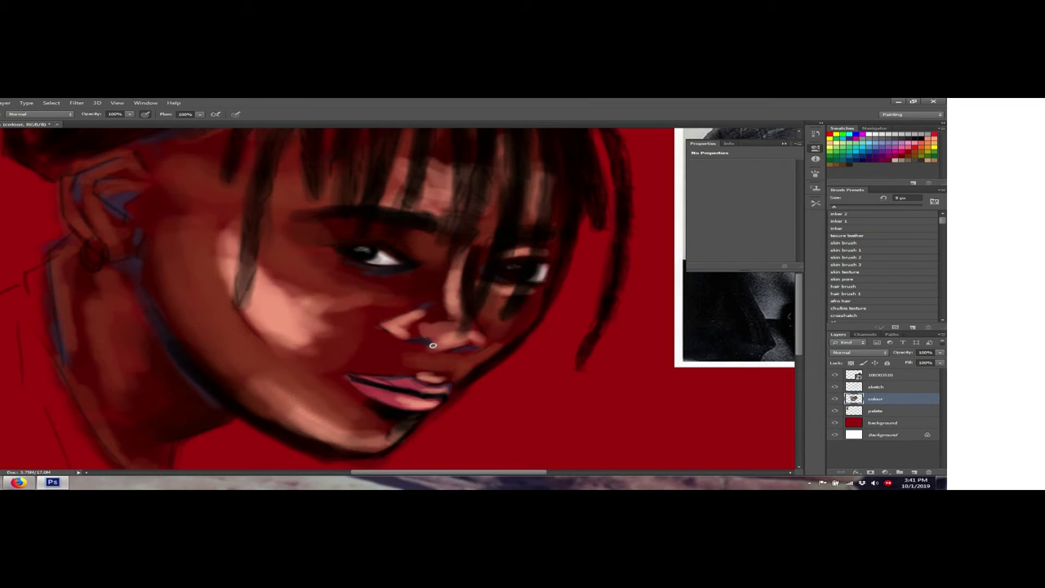
{"action": "left_click_drag", "start_coordinate": [455, 348], "coordinate": [489, 337]}
{"action": "key", "text": "ctrl+minus"}
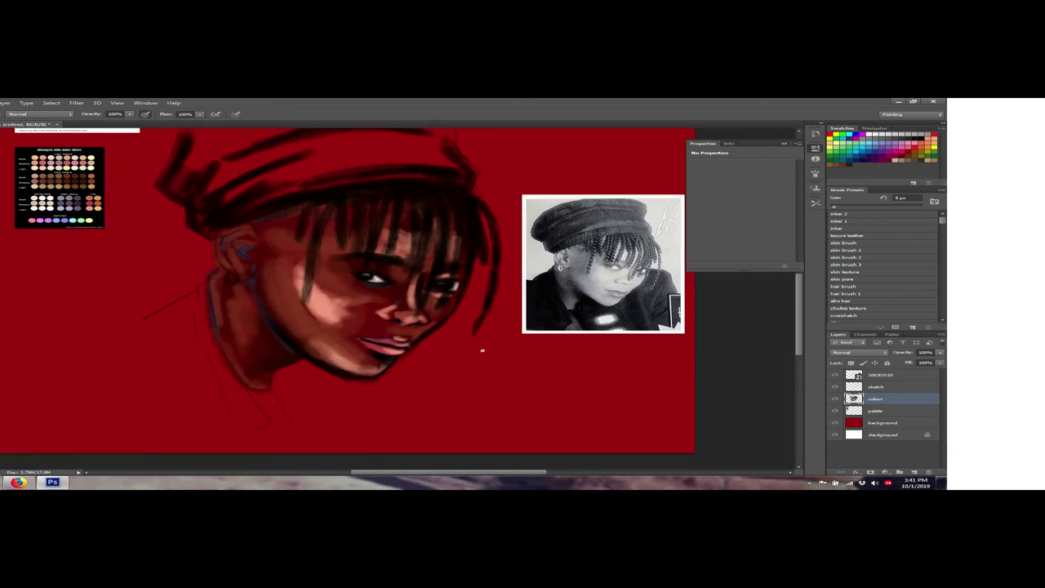
{"action": "key", "text": "ctrl+minus"}
{"action": "left_click", "coordinate": [835, 399]}
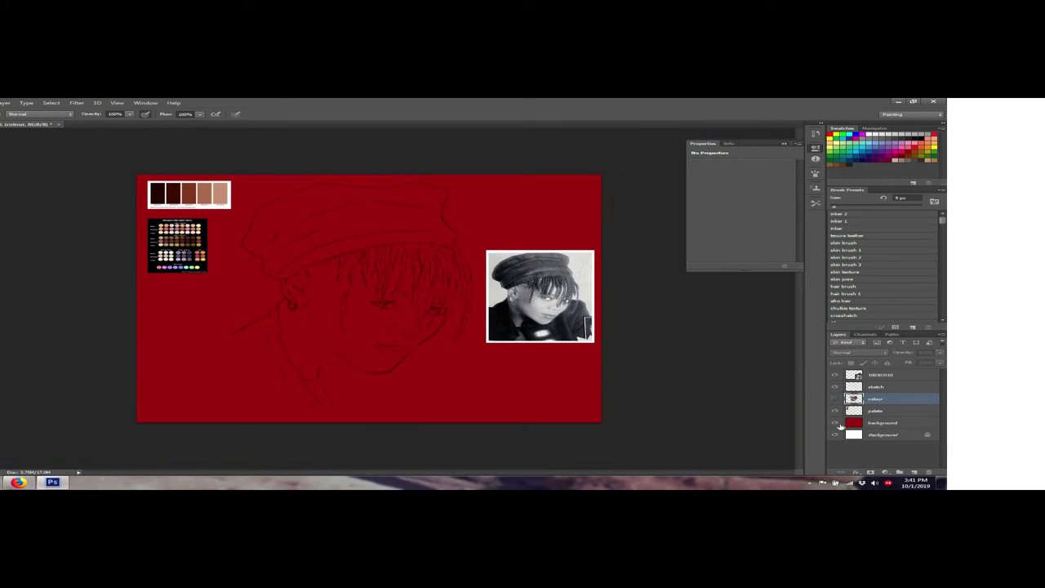
{"action": "left_click", "coordinate": [834, 423]}
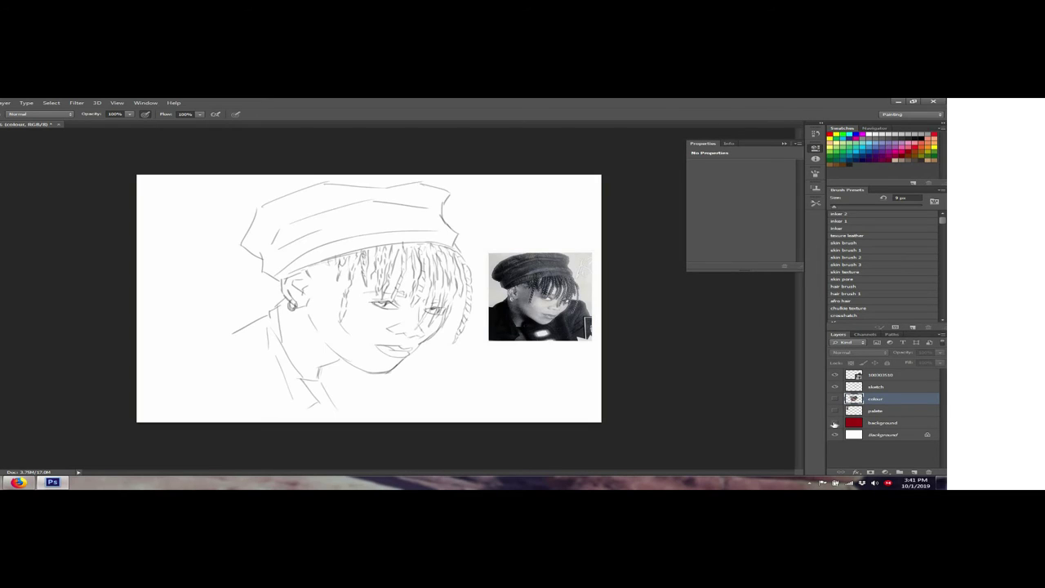
{"action": "left_click", "coordinate": [835, 423]}
{"action": "left_click", "coordinate": [835, 420]}
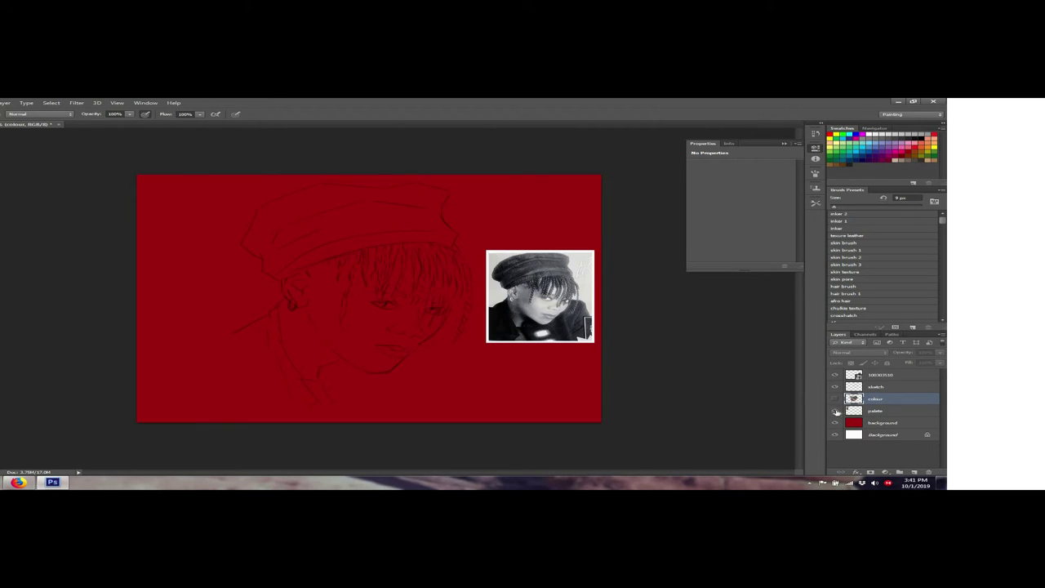
{"action": "left_click", "coordinate": [836, 412]}
{"action": "left_click", "coordinate": [834, 411]}
{"action": "left_click", "coordinate": [835, 411]}
{"action": "left_click", "coordinate": [835, 398]}
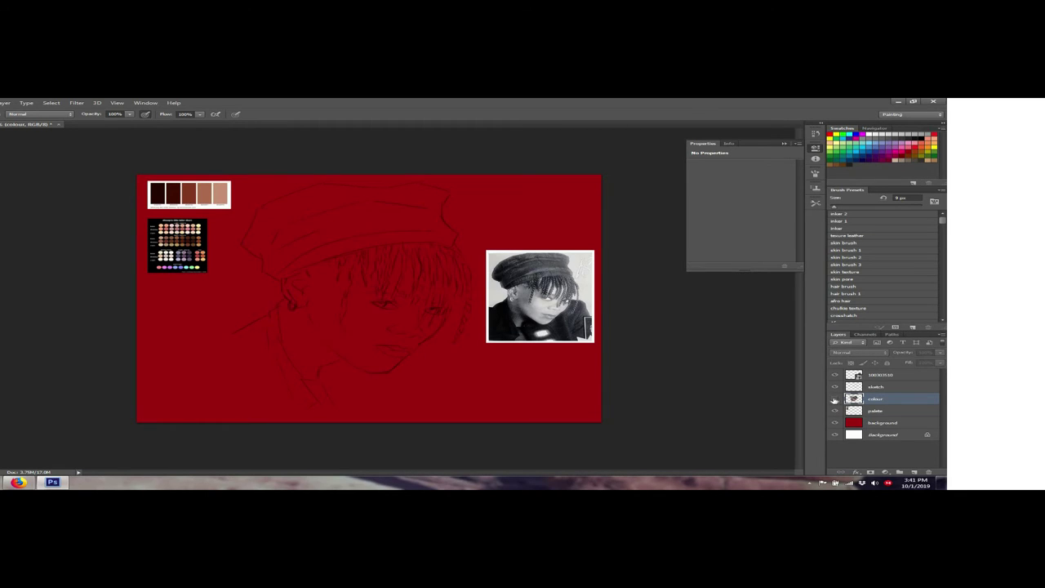
{"action": "left_click", "coordinate": [834, 399]}
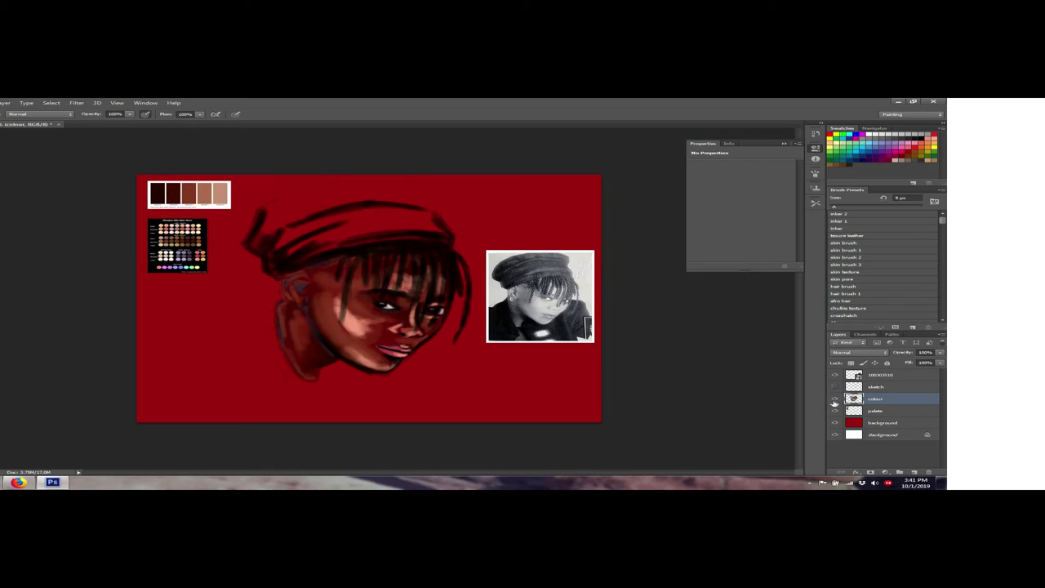
{"action": "left_click", "coordinate": [835, 398]}
{"action": "left_click", "coordinate": [835, 387]}
{"action": "left_click", "coordinate": [835, 387]}
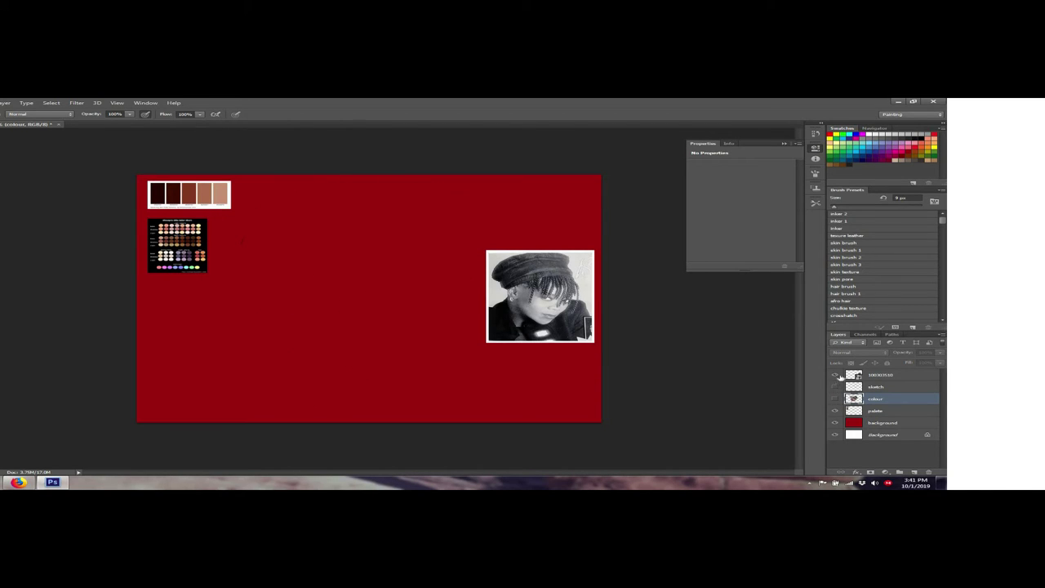
{"action": "left_click", "coordinate": [834, 387]}
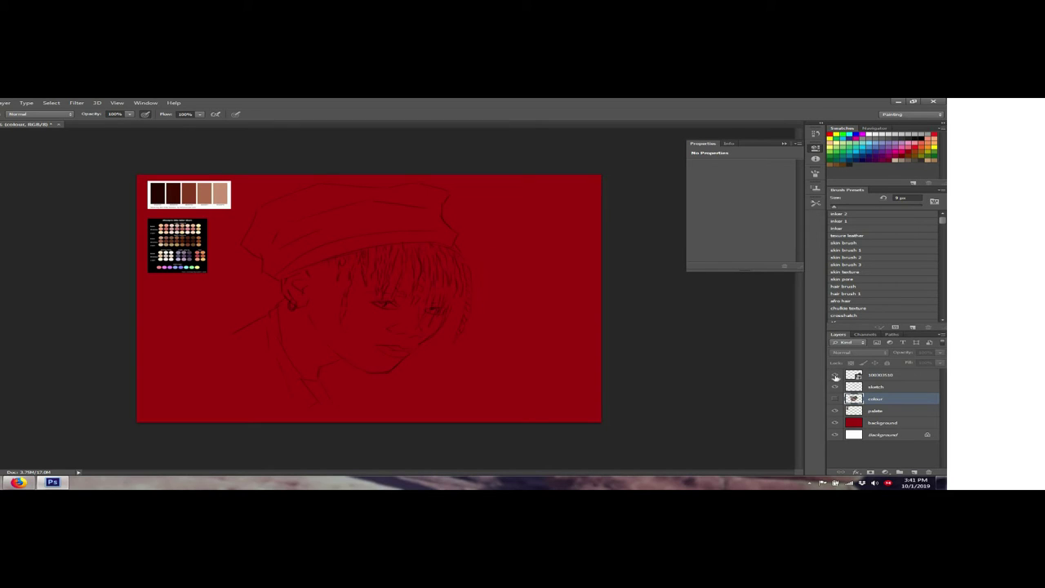
{"action": "left_click", "coordinate": [836, 399]}
{"action": "left_click", "coordinate": [835, 399]}
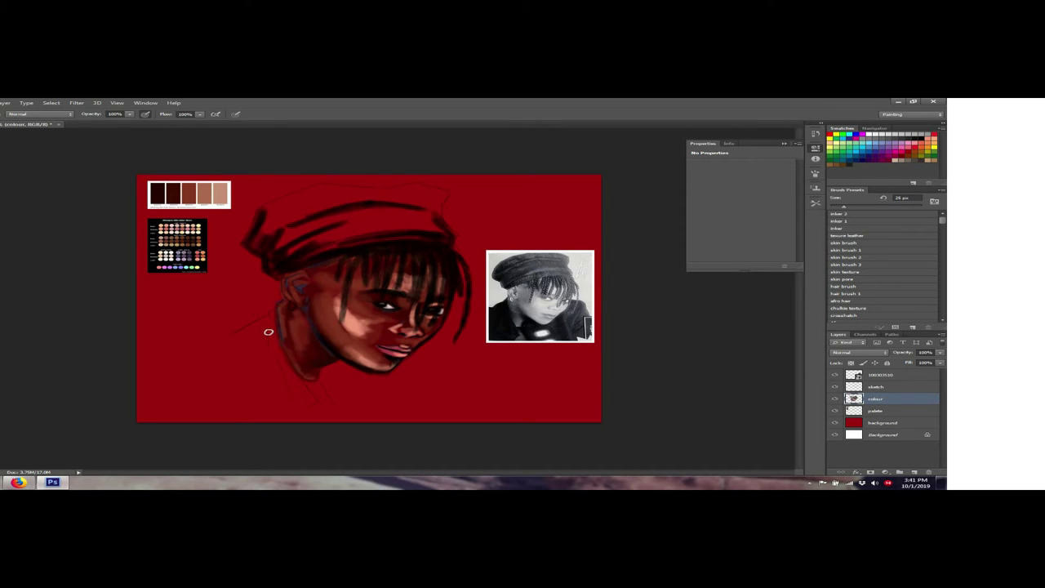
Brush dark strokes along the jaw and left neck, then trace the cap's crown edge
{"action": "left_click_drag", "start_coordinate": [266, 333], "coordinate": [298, 391]}
{"action": "mouse_move", "coordinate": [265, 325]}
{"action": "left_mouse_down"}
{"action": "mouse_move", "coordinate": [312, 405]}
{"action": "mouse_move", "coordinate": [329, 403]}
{"action": "mouse_move", "coordinate": [306, 406]}
{"action": "left_mouse_up"}
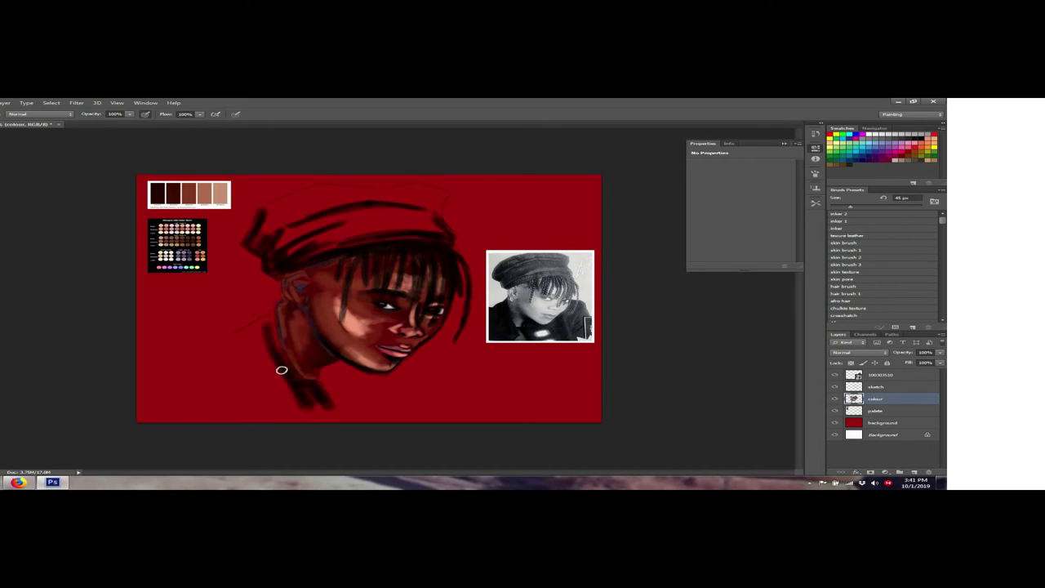
{"action": "mouse_move", "coordinate": [262, 322]}
{"action": "left_mouse_down"}
{"action": "mouse_move", "coordinate": [278, 345]}
{"action": "mouse_move", "coordinate": [249, 350]}
{"action": "mouse_move", "coordinate": [253, 341]}
{"action": "mouse_move", "coordinate": [266, 362]}
{"action": "mouse_move", "coordinate": [273, 352]}
{"action": "mouse_move", "coordinate": [301, 390]}
{"action": "mouse_move", "coordinate": [280, 350]}
{"action": "mouse_move", "coordinate": [326, 409]}
{"action": "left_mouse_up"}
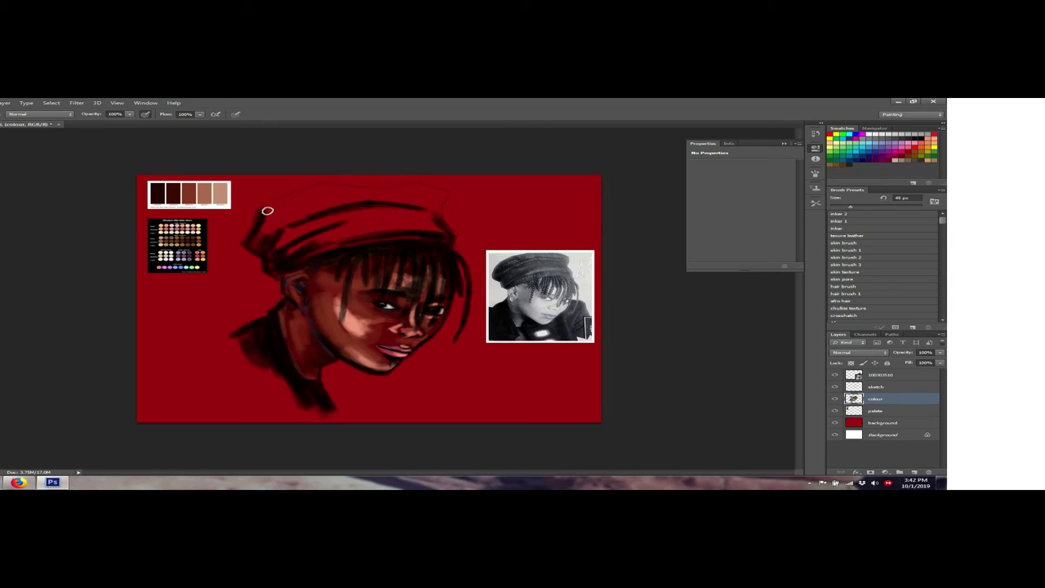
{"action": "mouse_move", "coordinate": [265, 213]}
{"action": "left_mouse_down"}
{"action": "mouse_move", "coordinate": [329, 182]}
{"action": "mouse_move", "coordinate": [427, 189]}
{"action": "mouse_move", "coordinate": [441, 193]}
{"action": "mouse_move", "coordinate": [444, 226]}
{"action": "left_mouse_up"}
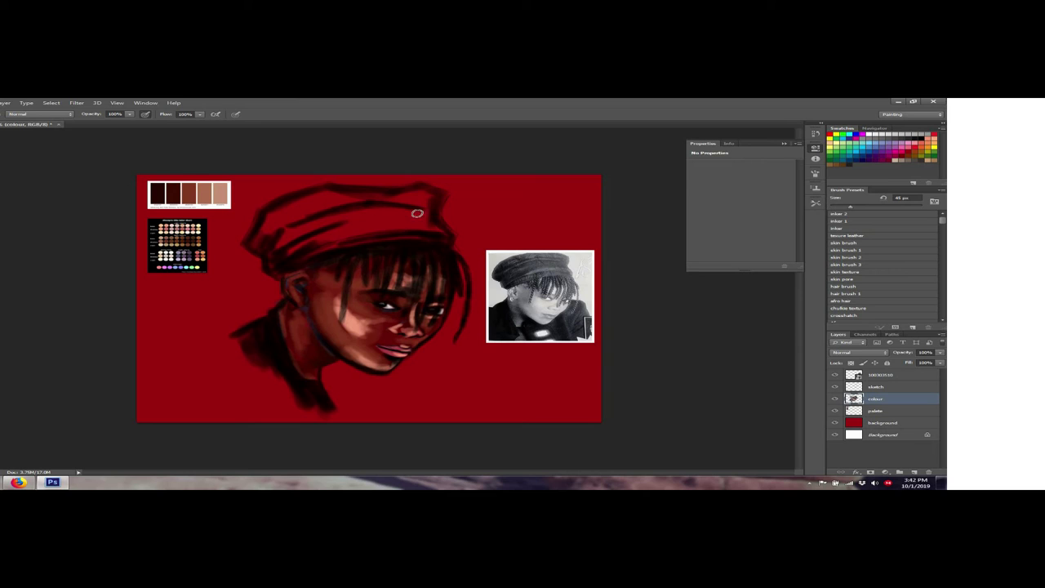